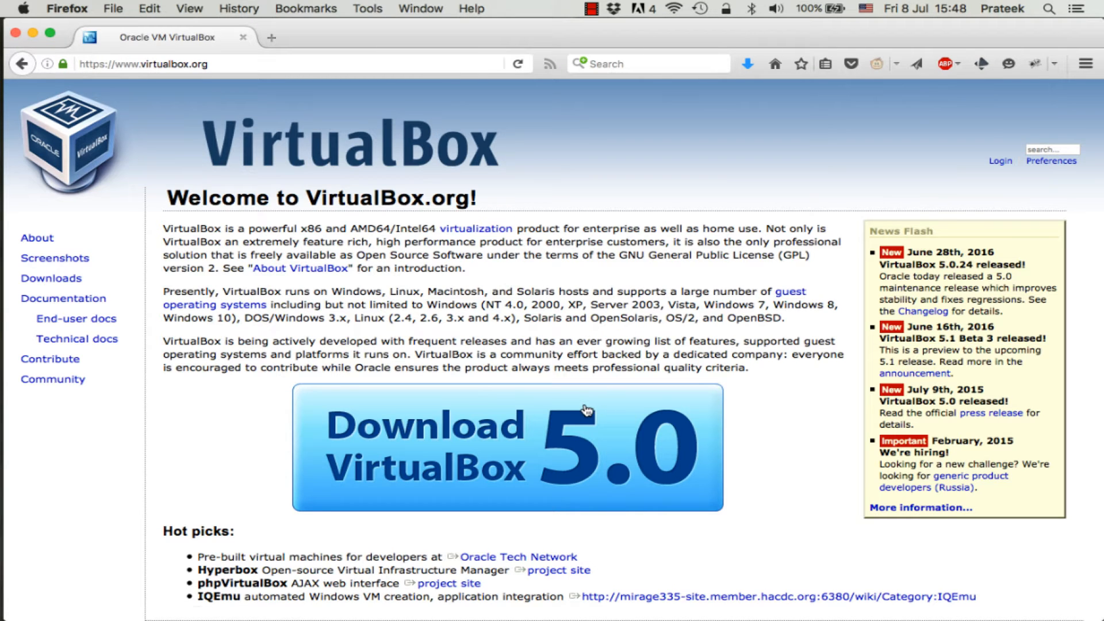
Step: Open the VirtualBox downloads page and request the 5.0.24 package for OS X hosts, dismissing the save prompt
click(587, 410)
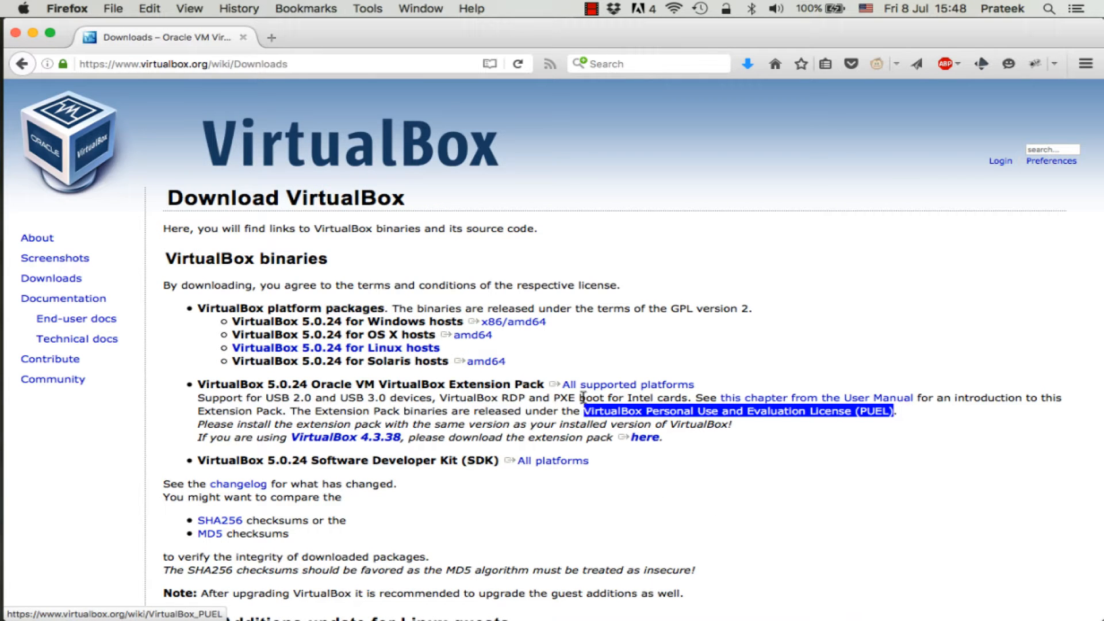
click(585, 397)
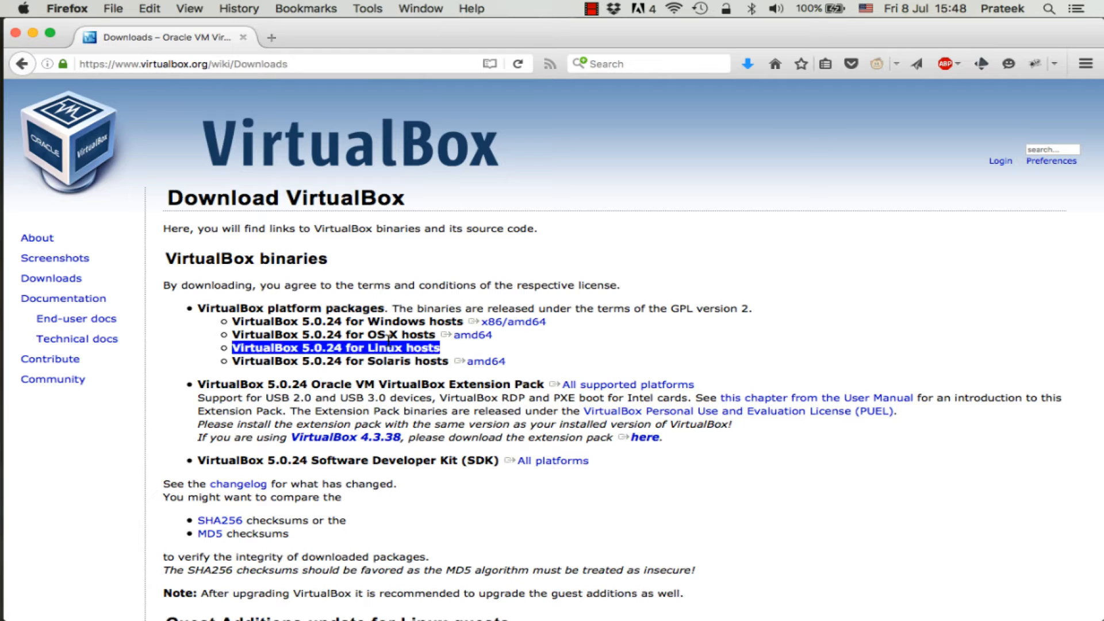
click(472, 335)
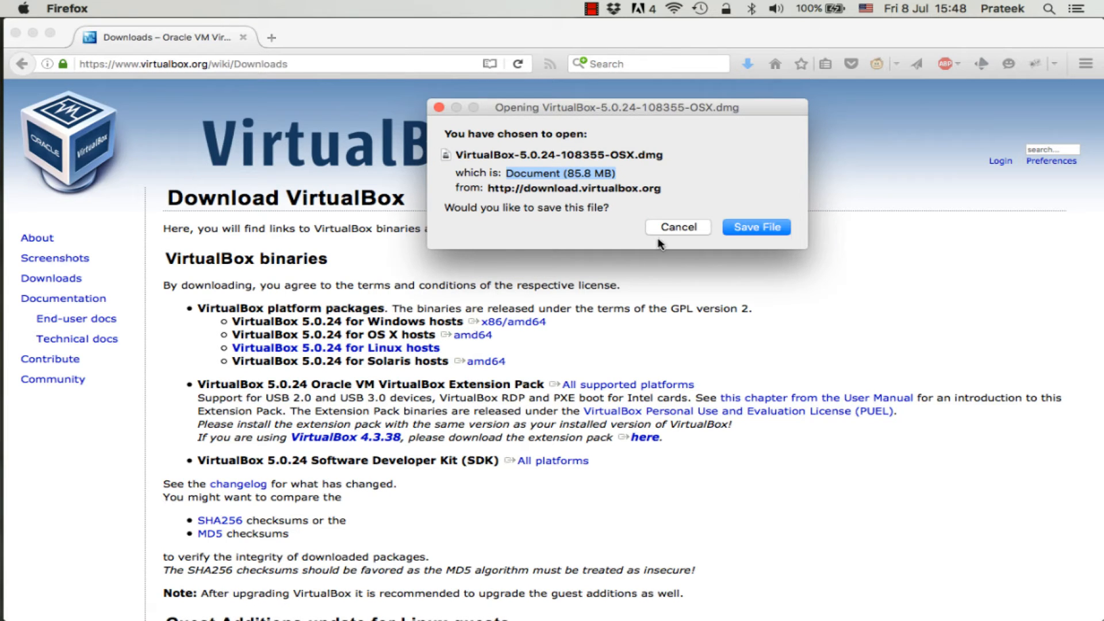
click(705, 229)
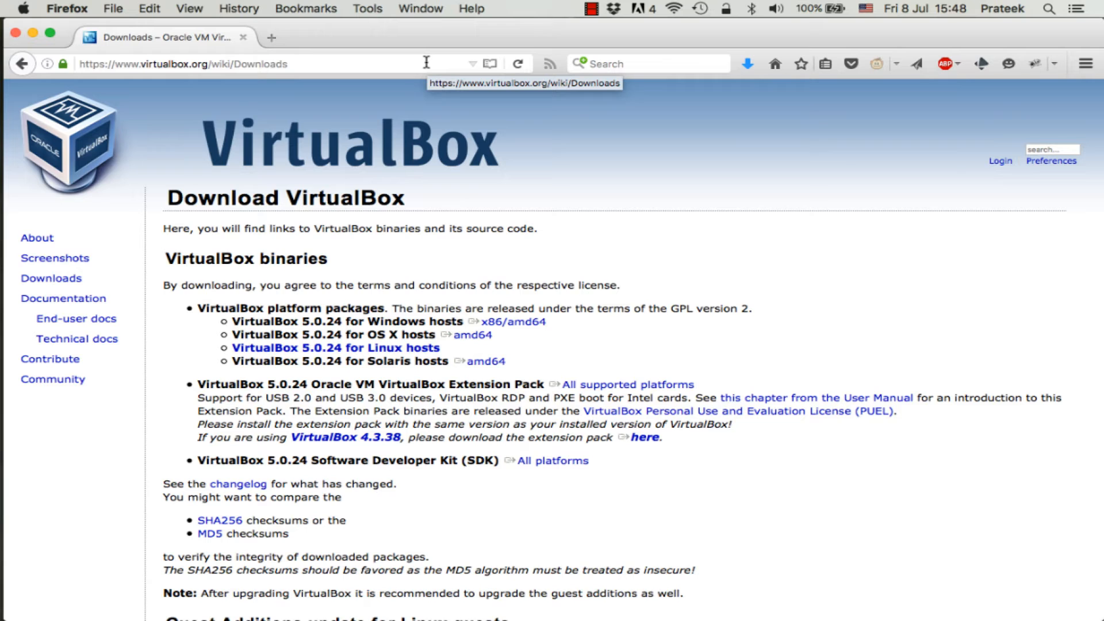
Step: Go to google.co.in and search for "ubuntu 14.04"
click(427, 62)
text(google.co.in/)
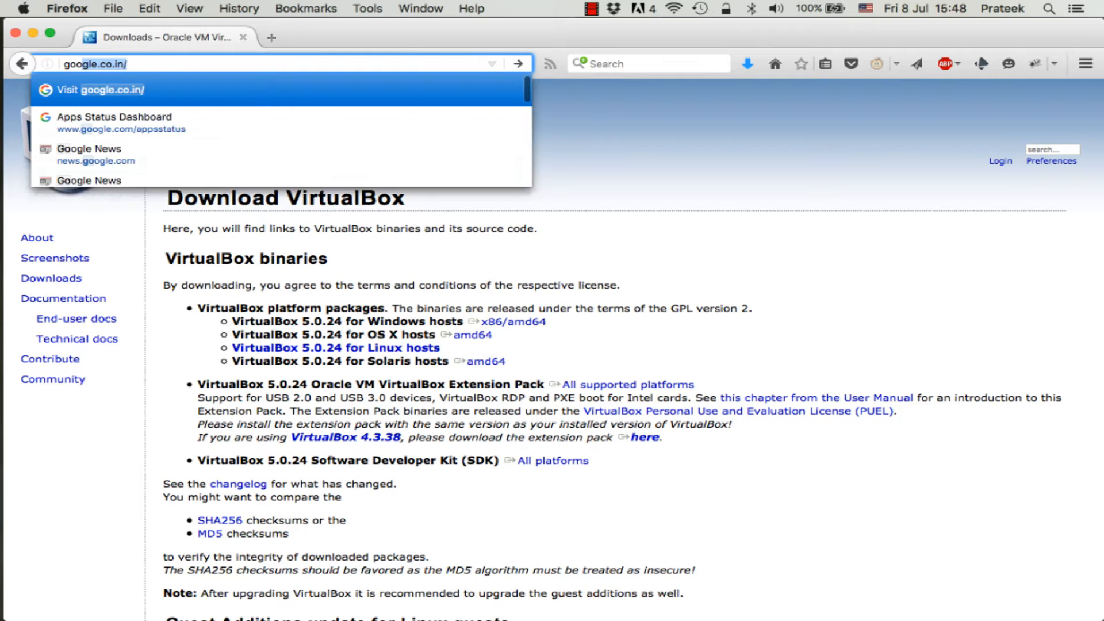
key(Return)
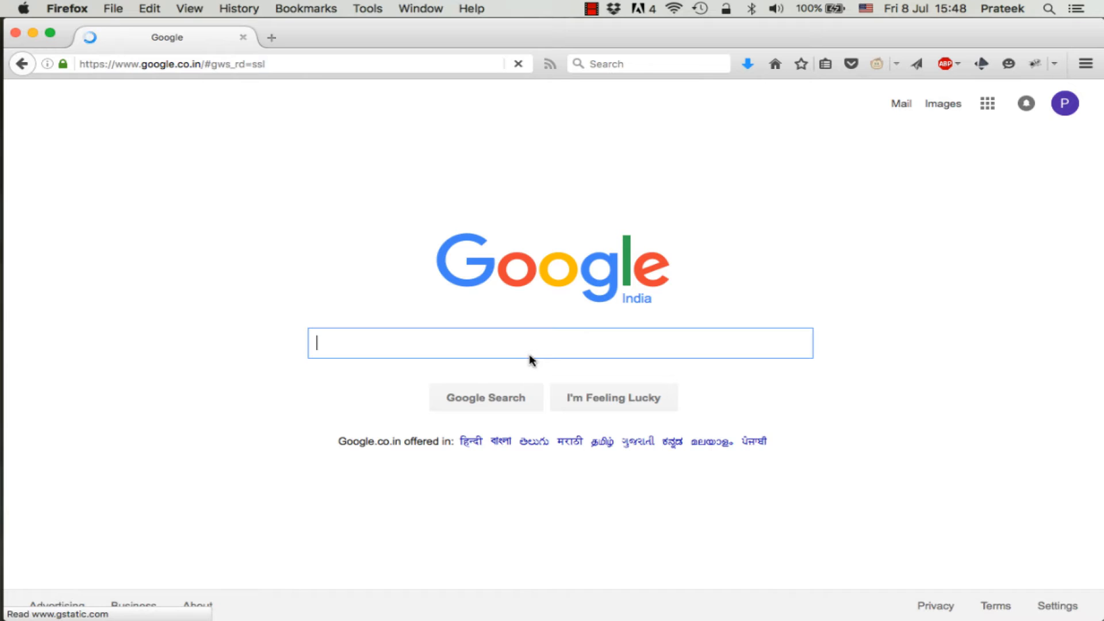
text(ub)
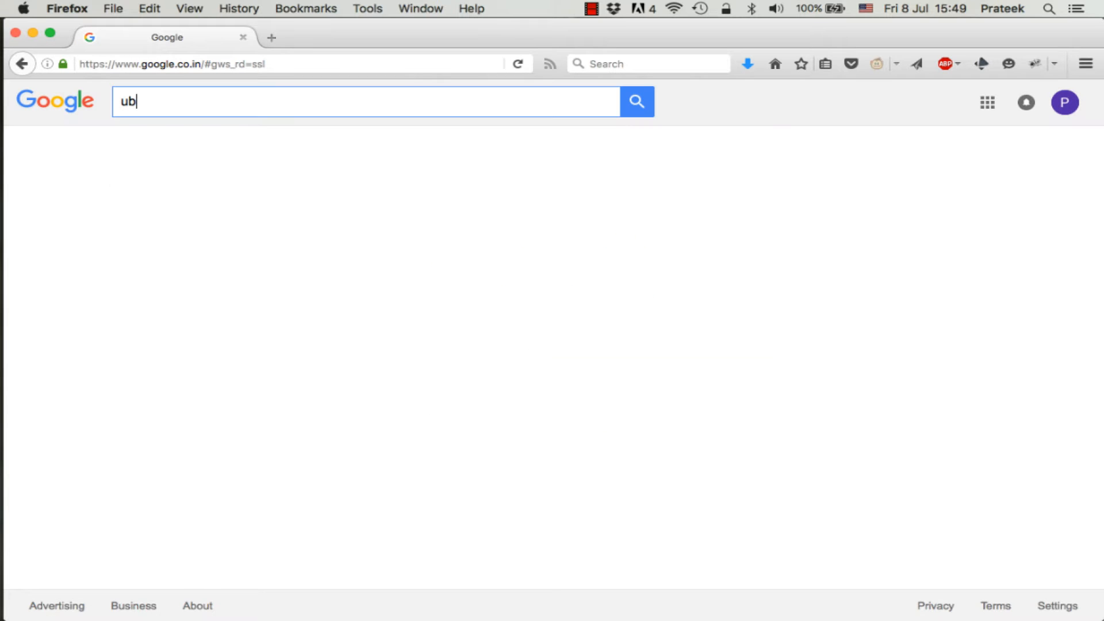
text(untu 14.04)
key(Return)
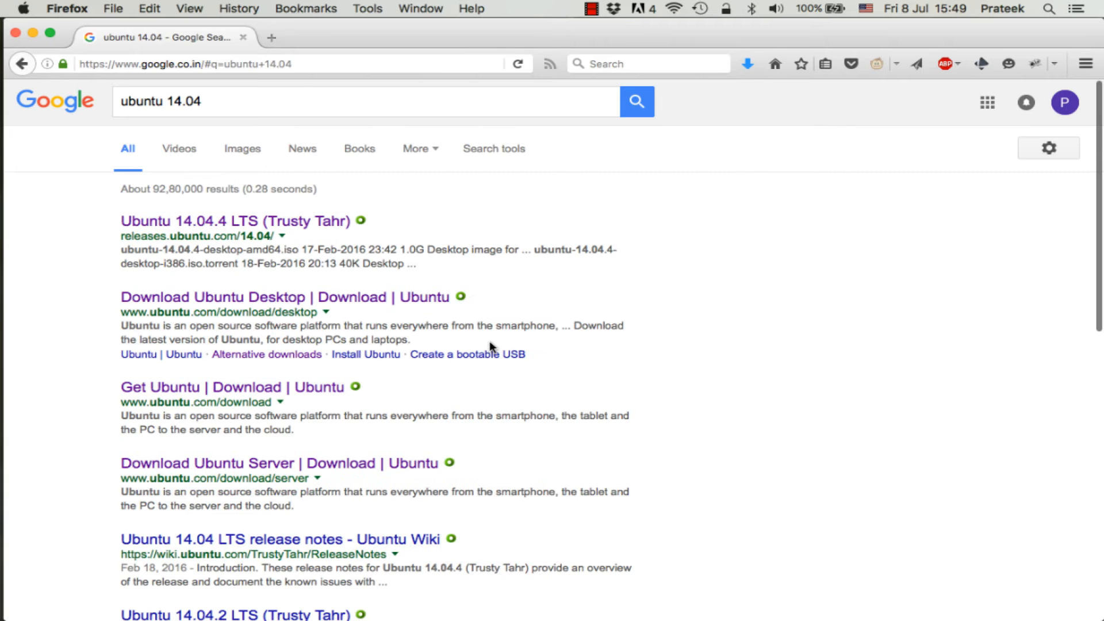
Step: Open the Ubuntu 14.04.4 LTS release page and request the 64-bit PC (AMD64) desktop image, dismissing the save prompt
click(313, 224)
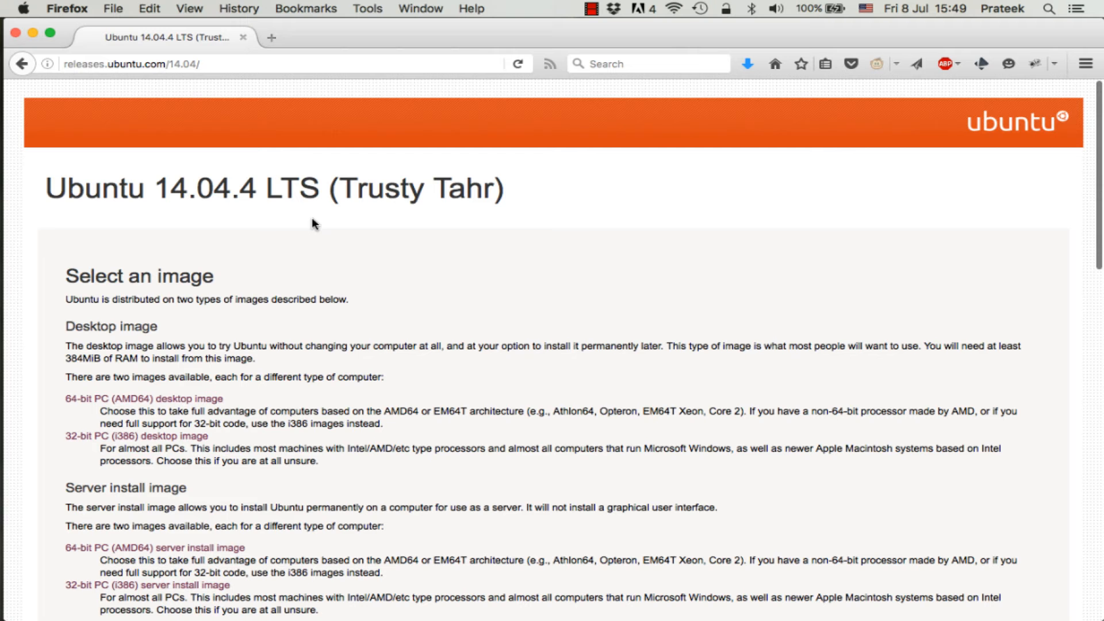
scroll(384, 318, down, 2)
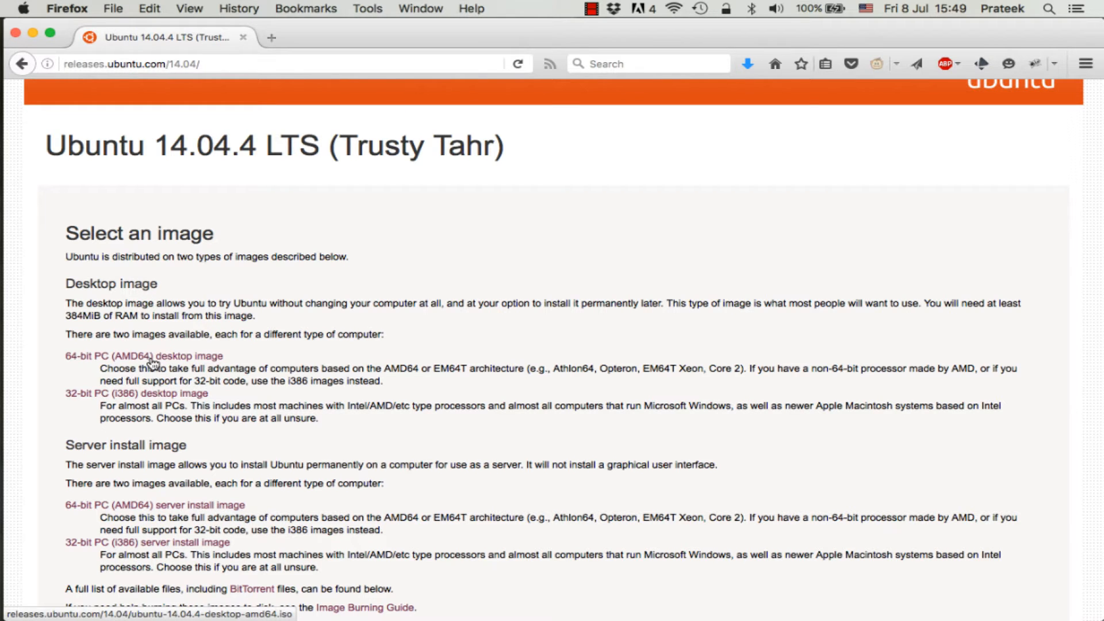
click(152, 361)
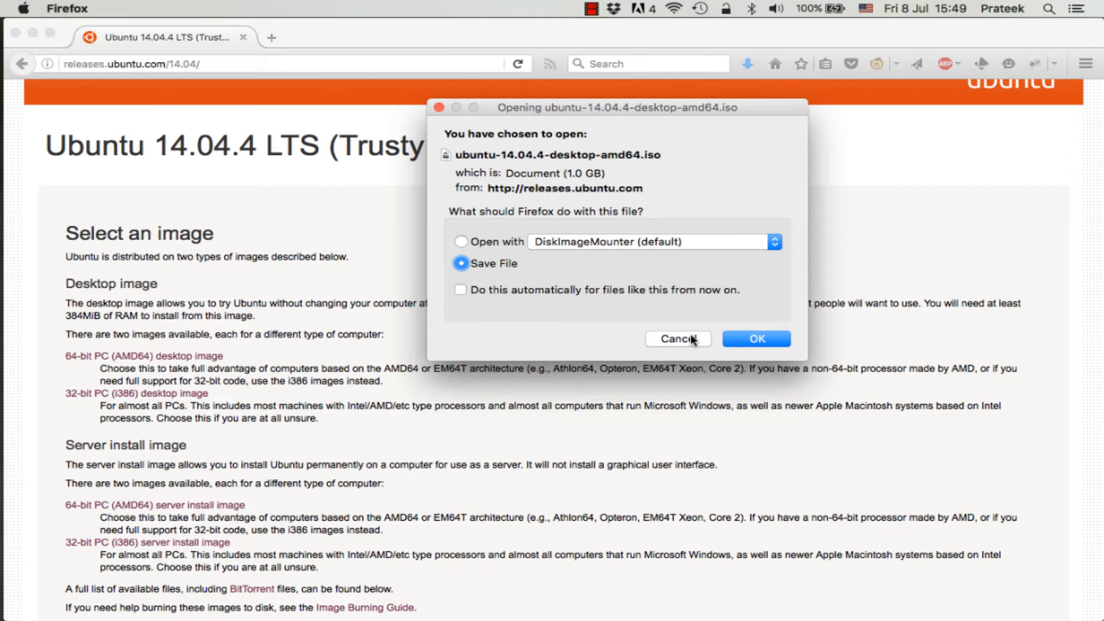
click(692, 340)
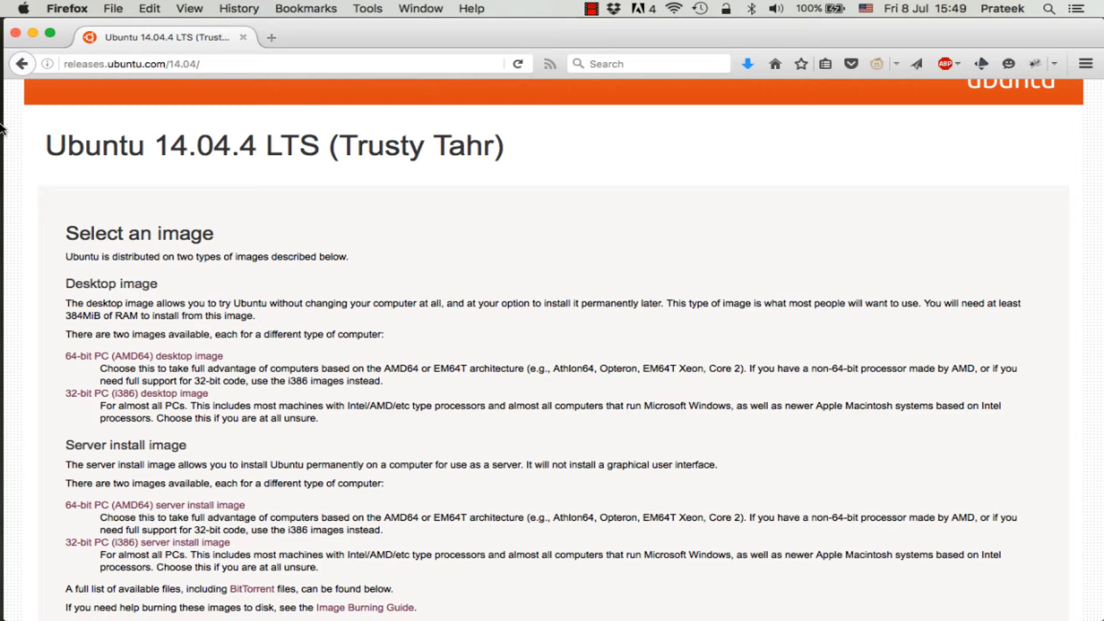
Step: Switch to Finder and open the VirtualBox-5.0.24-108355-OSX.dmg disk image from the Downloads folder
mouse_move(1, 127)
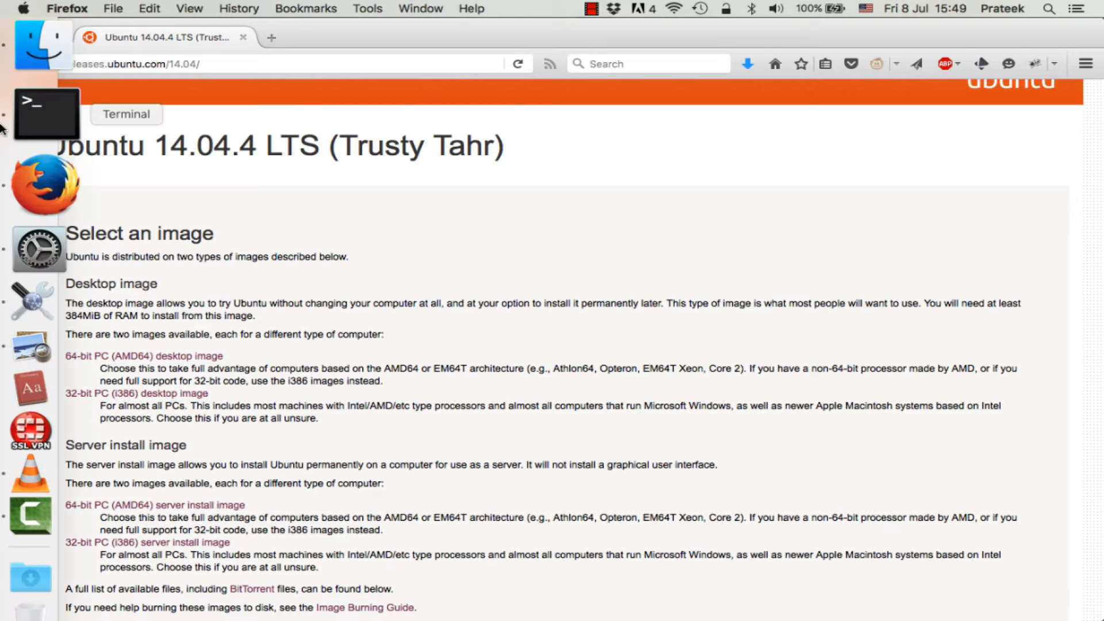
click(31, 88)
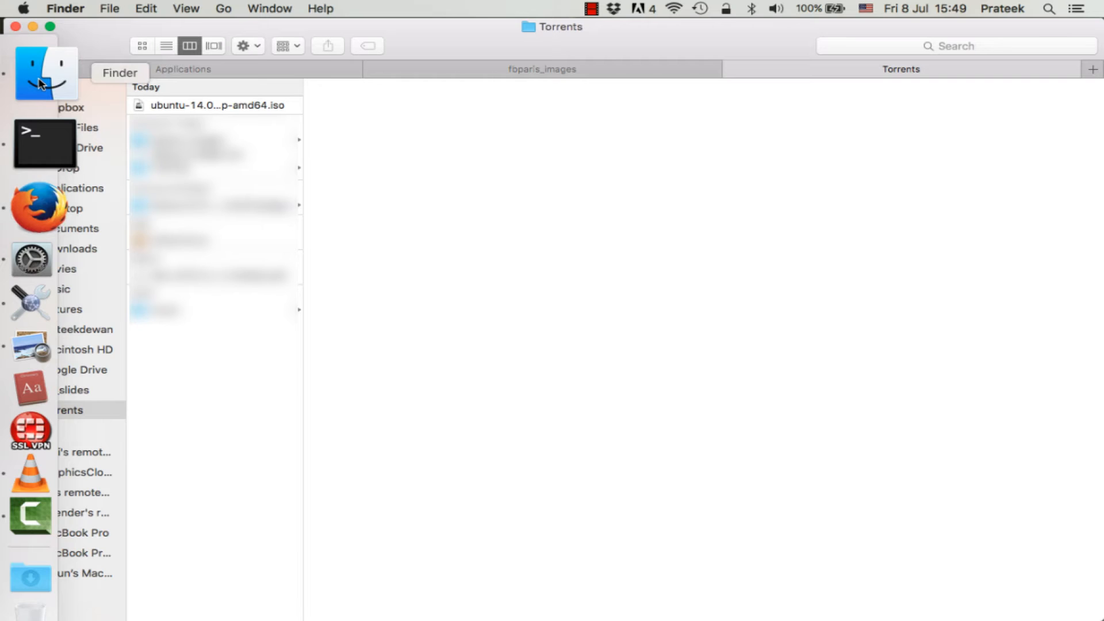
click(76, 249)
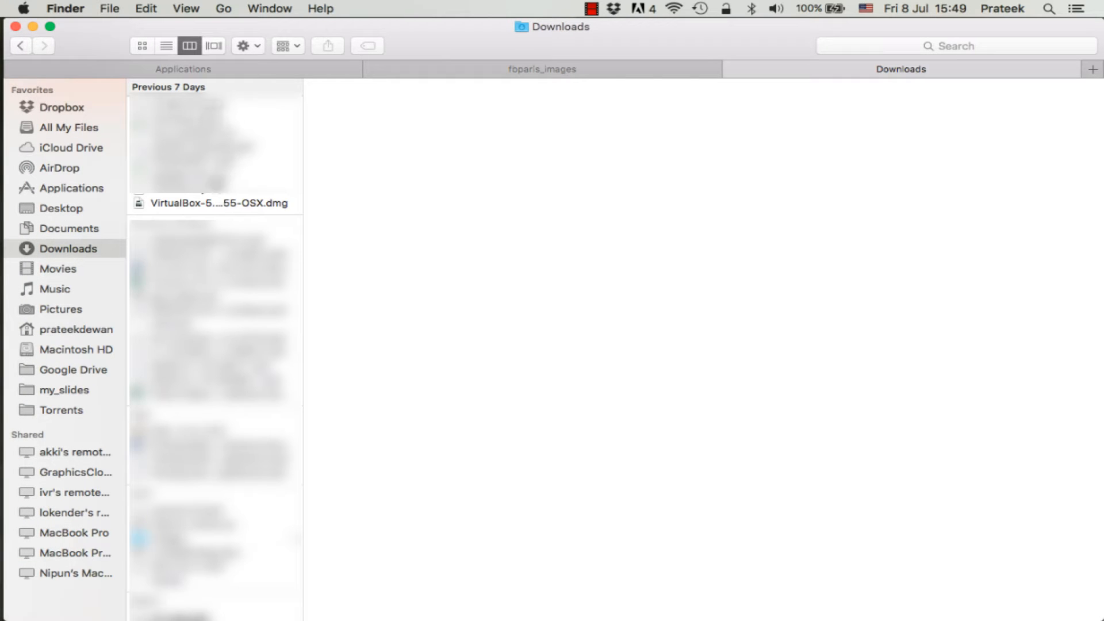
click(218, 202)
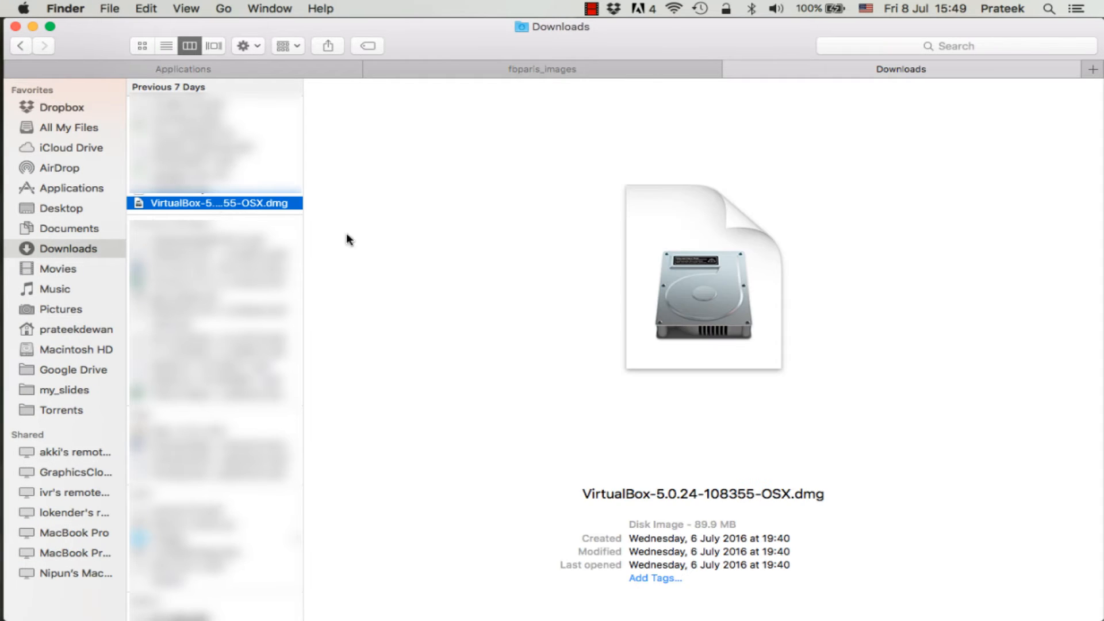
double_click(192, 198)
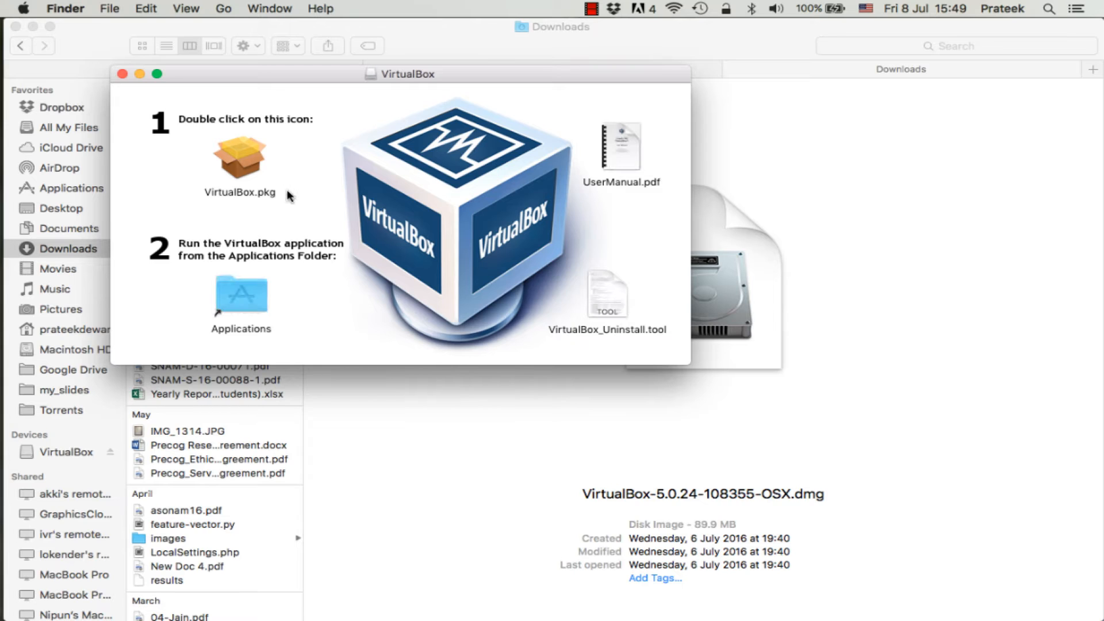
Step: Launch the VirtualBox.pkg installer, allow it to run, and proceed past the introduction
click(240, 167)
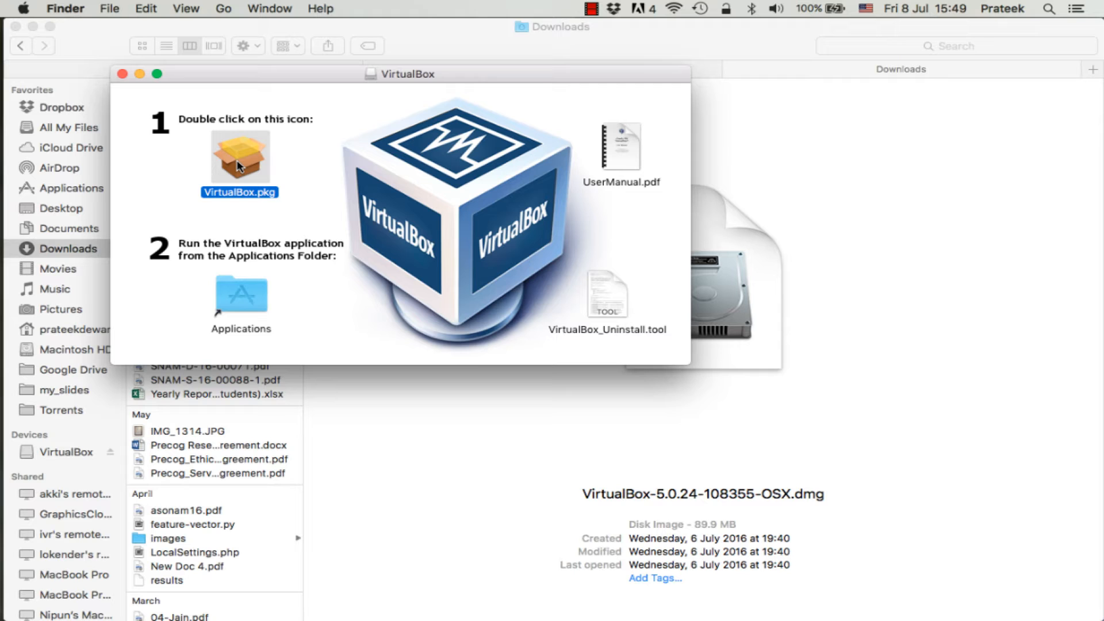
double_click(240, 167)
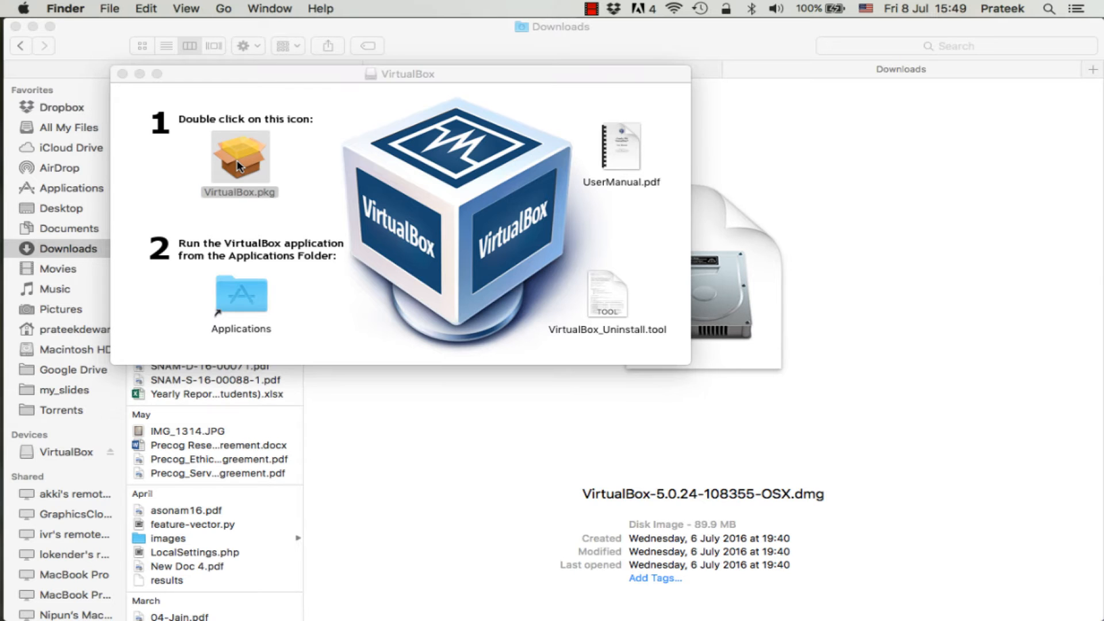
click(672, 219)
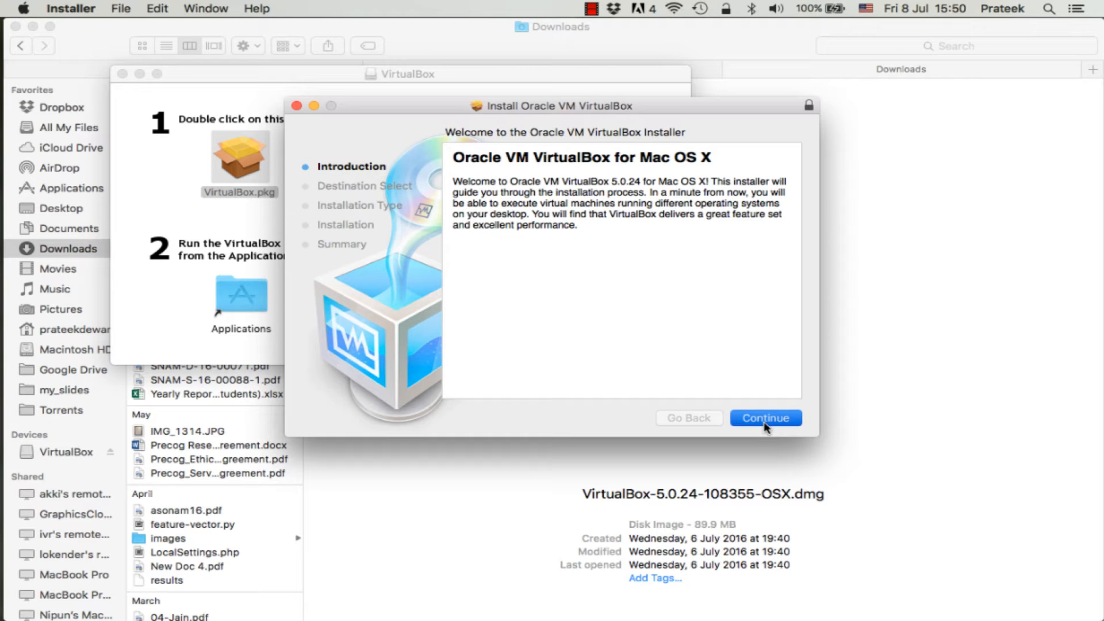
click(766, 418)
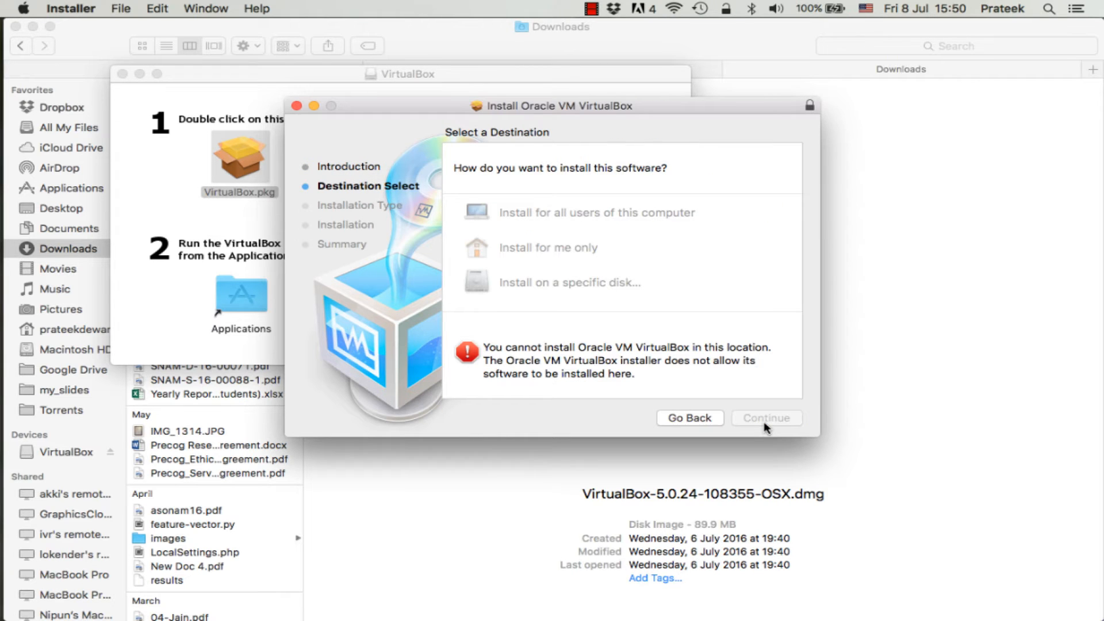
Step: Install VirtualBox for all users of this computer with the standard installation, authorising it with the account password
click(570, 216)
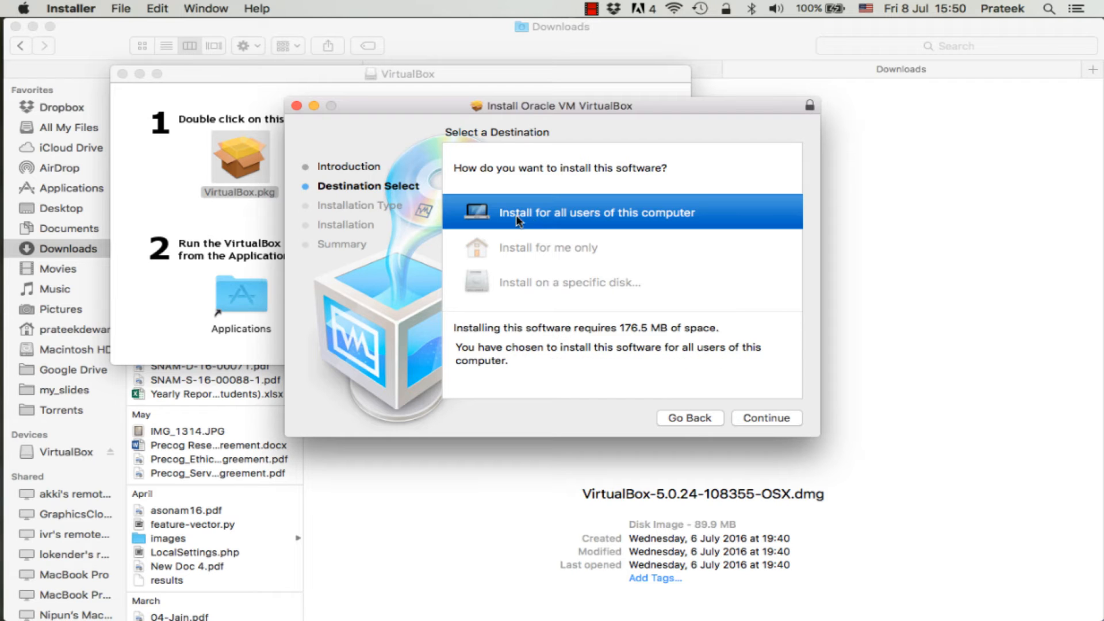
click(773, 417)
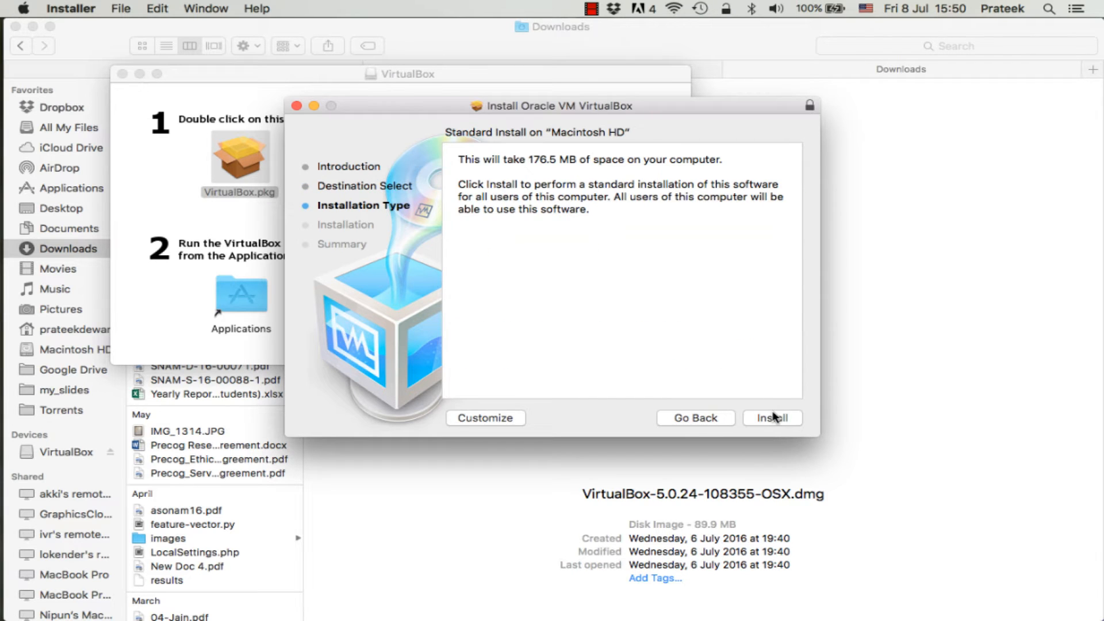
click(773, 416)
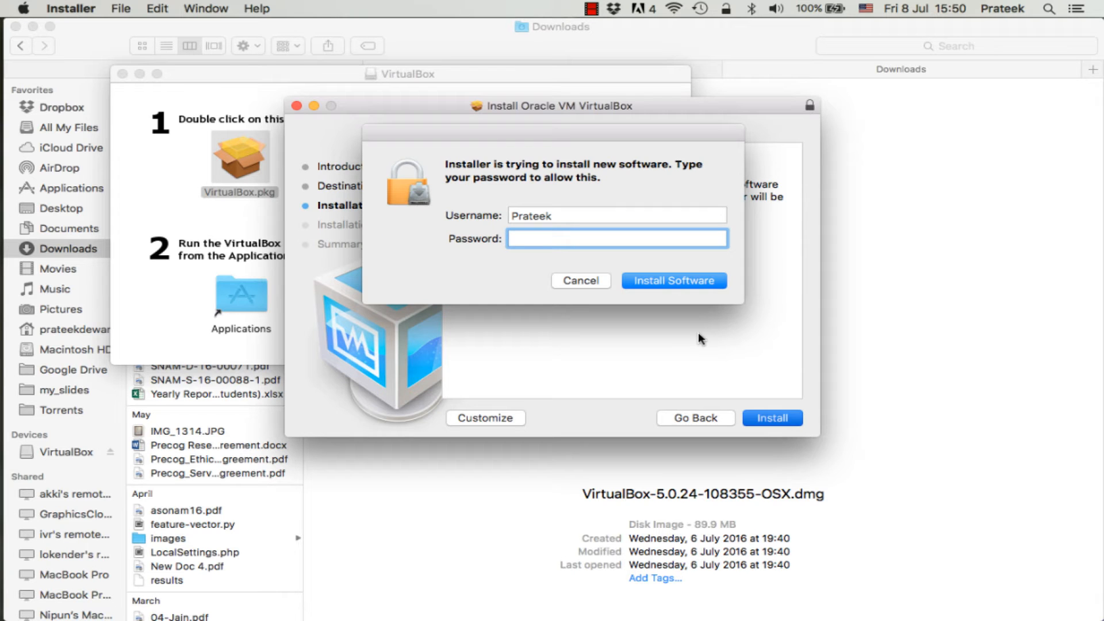
text(••••••••••••)
key(Return)
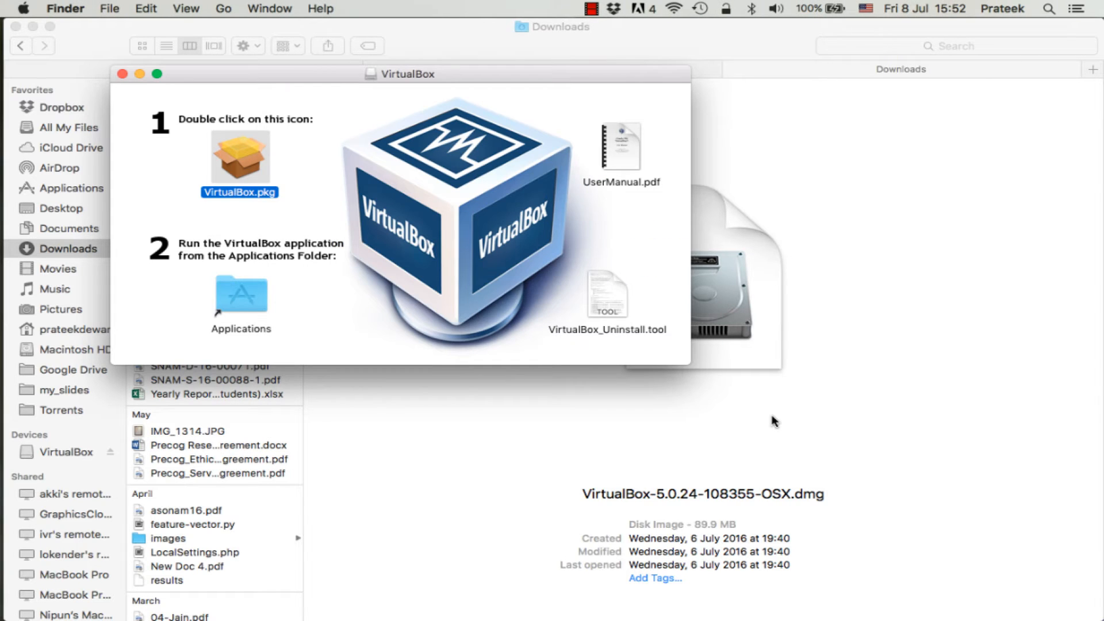
Step: Launch VirtualBox and define a new virtual machine named Ubuntu with type Linux and version Ubuntu (64-bit)
key(F4)
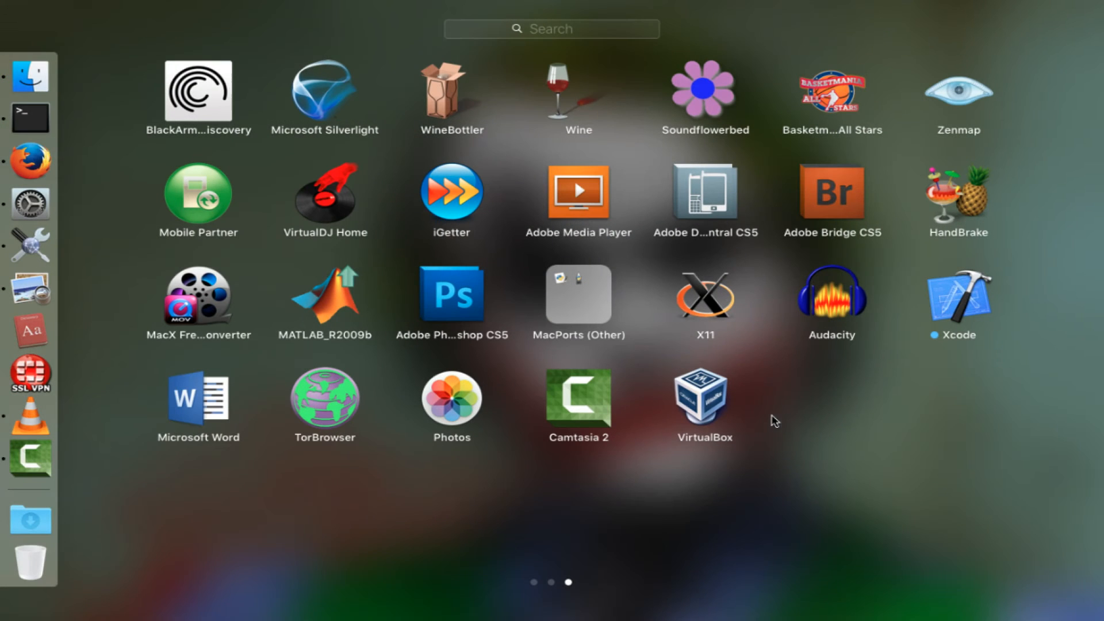
click(702, 398)
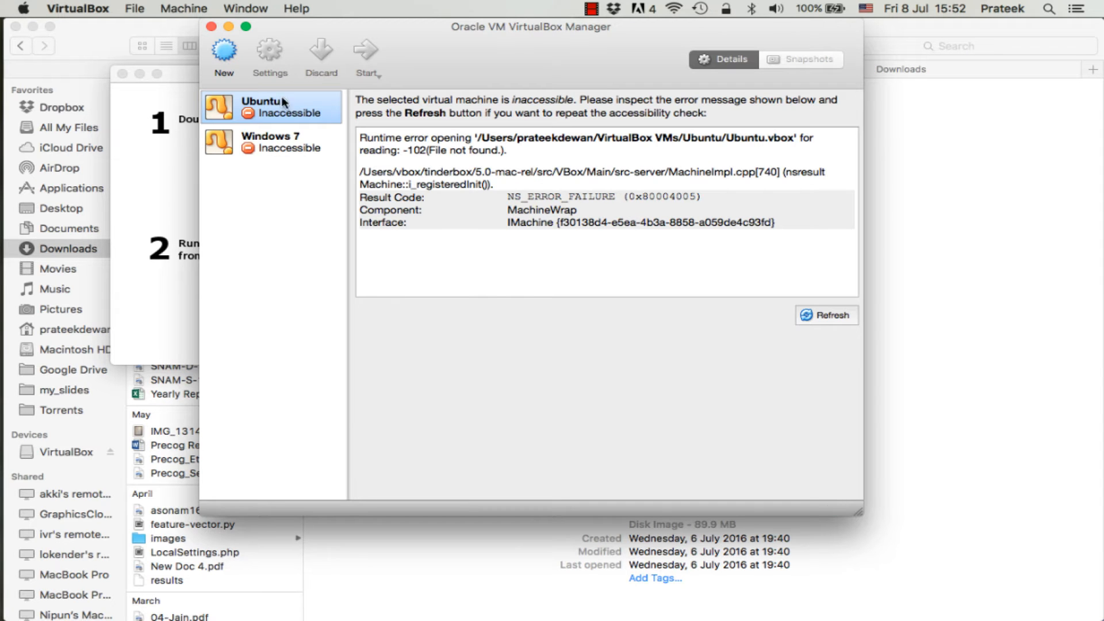
click(226, 53)
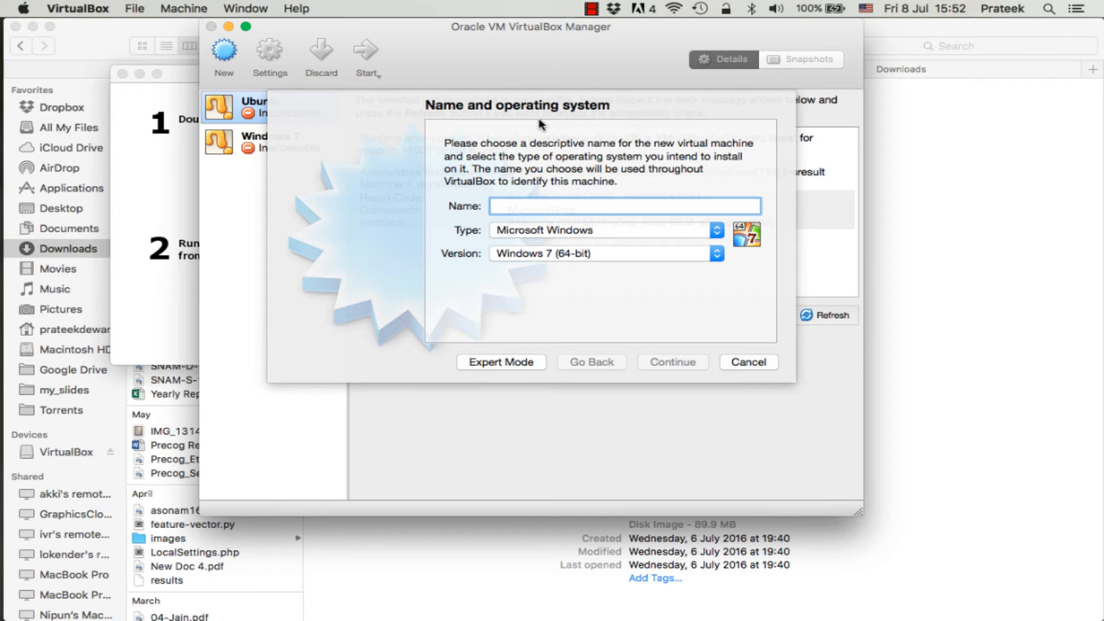
text(Ubuntu)
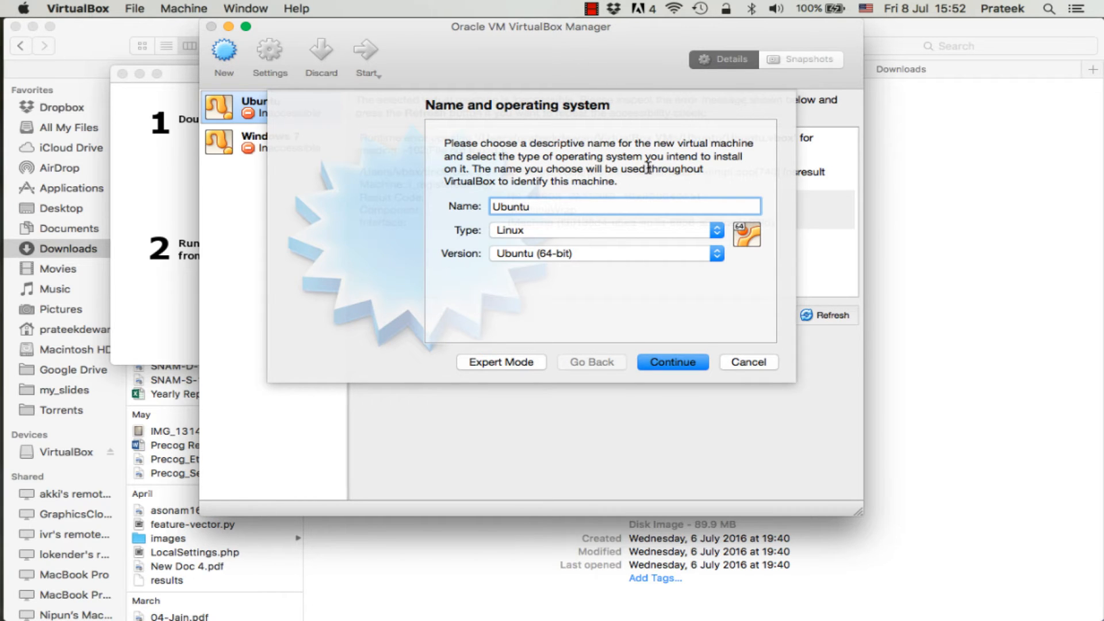
click(689, 231)
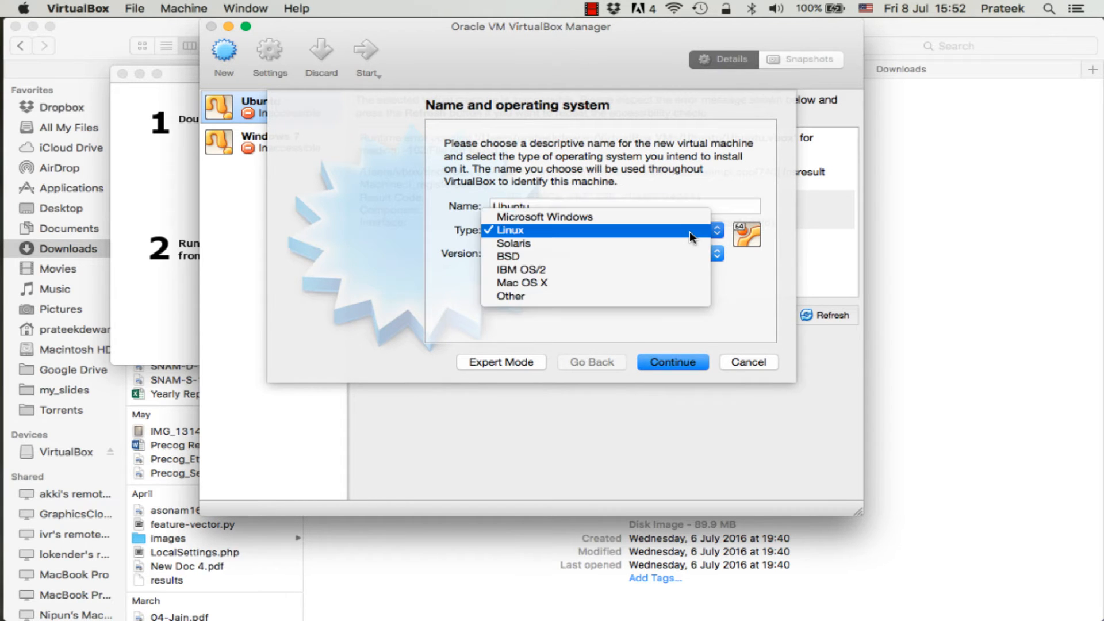
click(689, 232)
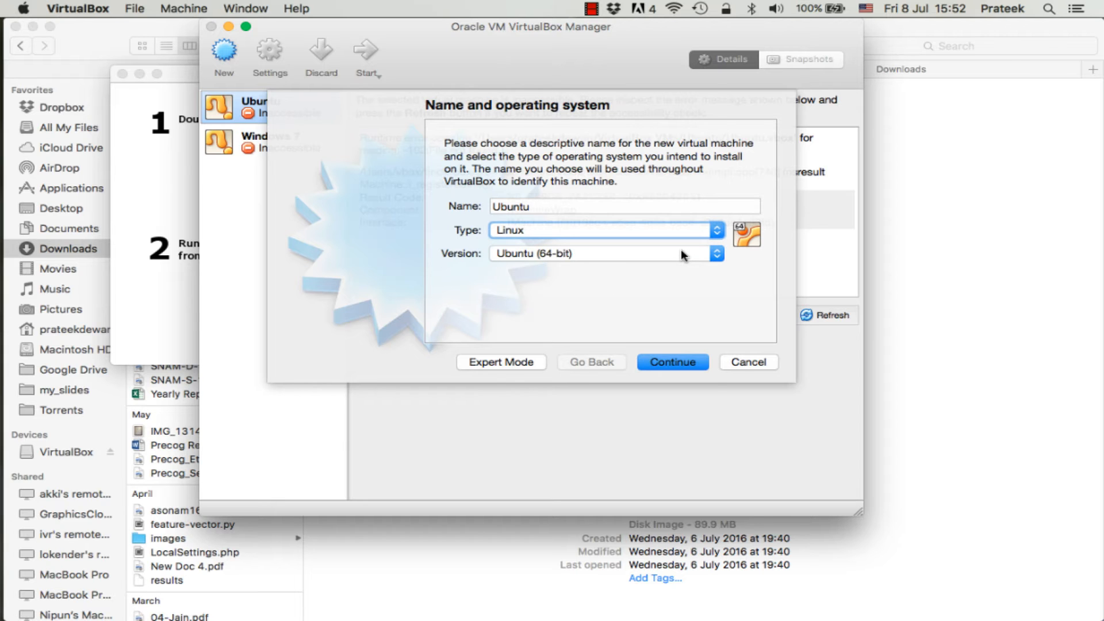
click(681, 250)
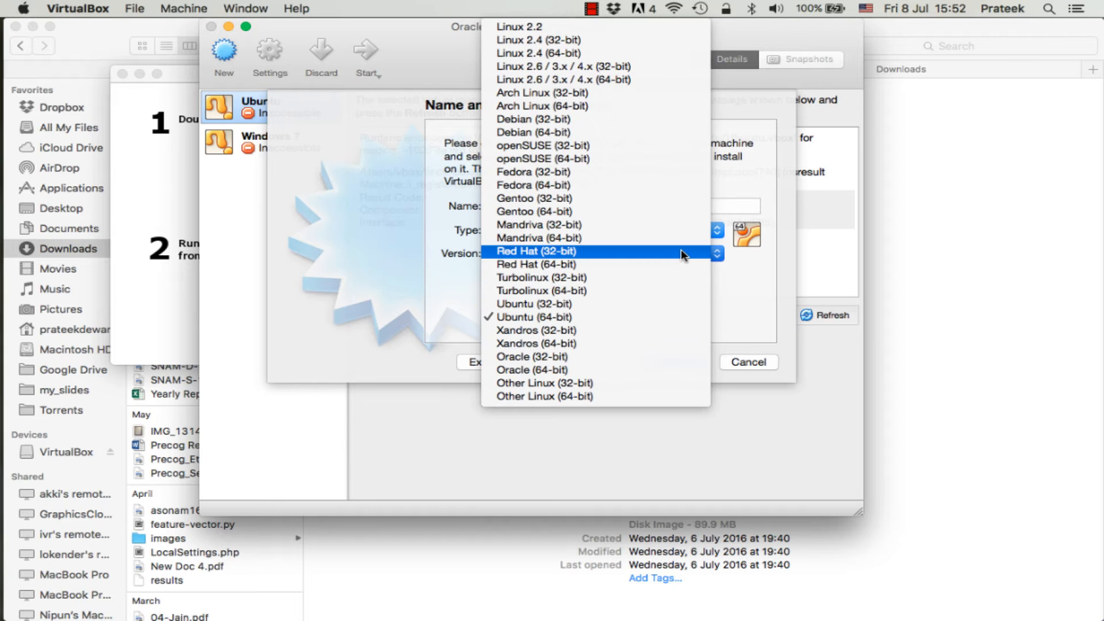
click(612, 317)
click(685, 362)
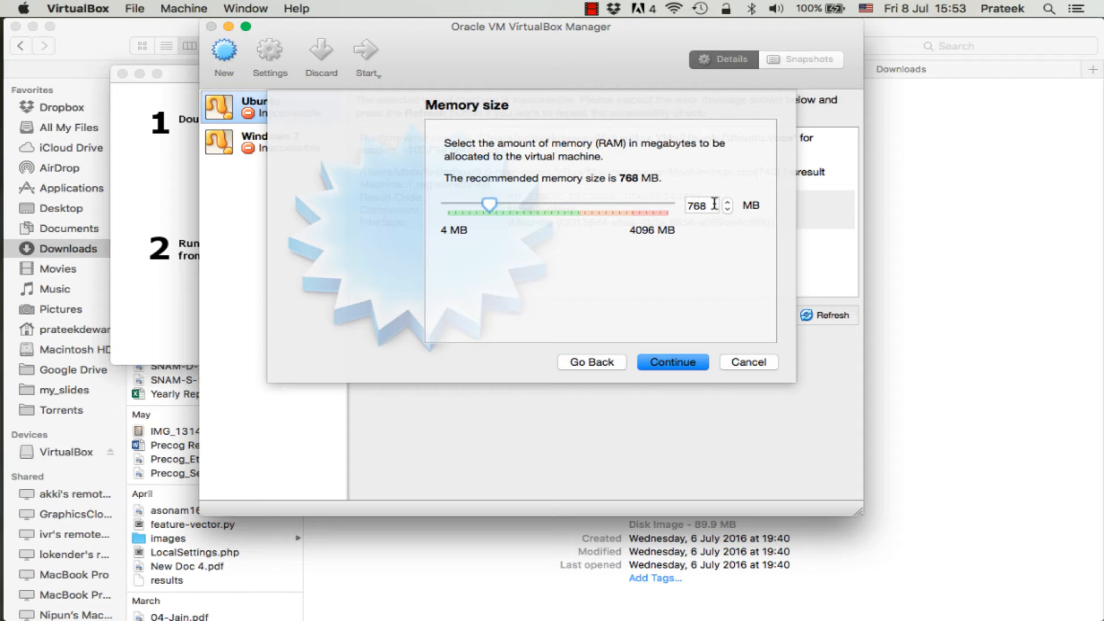
Step: Set the new virtual machine's memory size to 1024 MB and proceed to the hard disk settings
drag(489, 207, 505, 205)
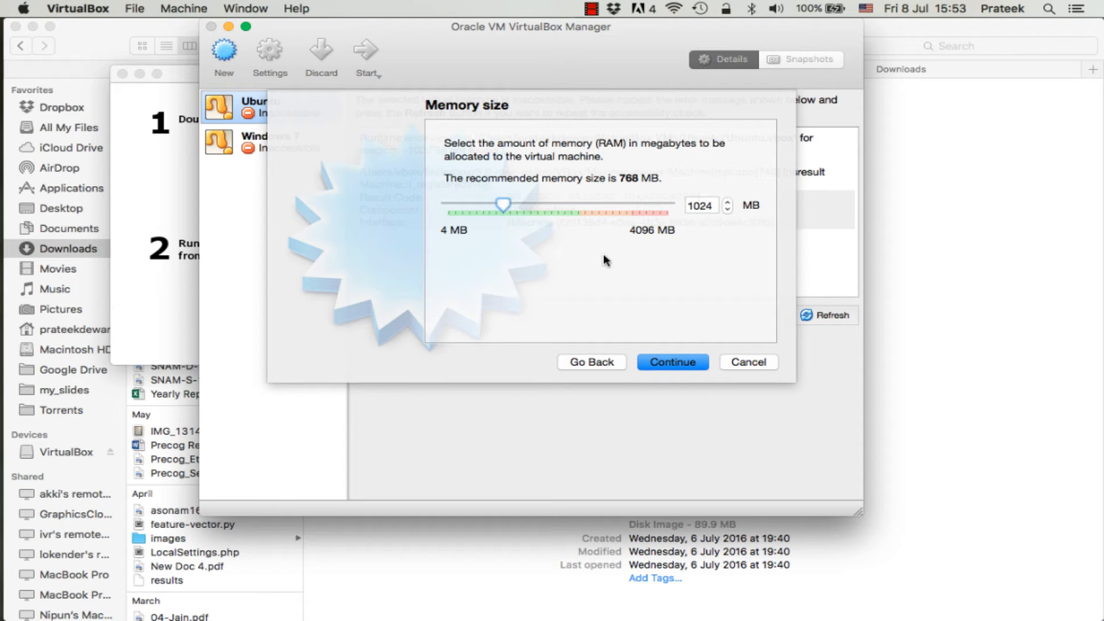
click(667, 361)
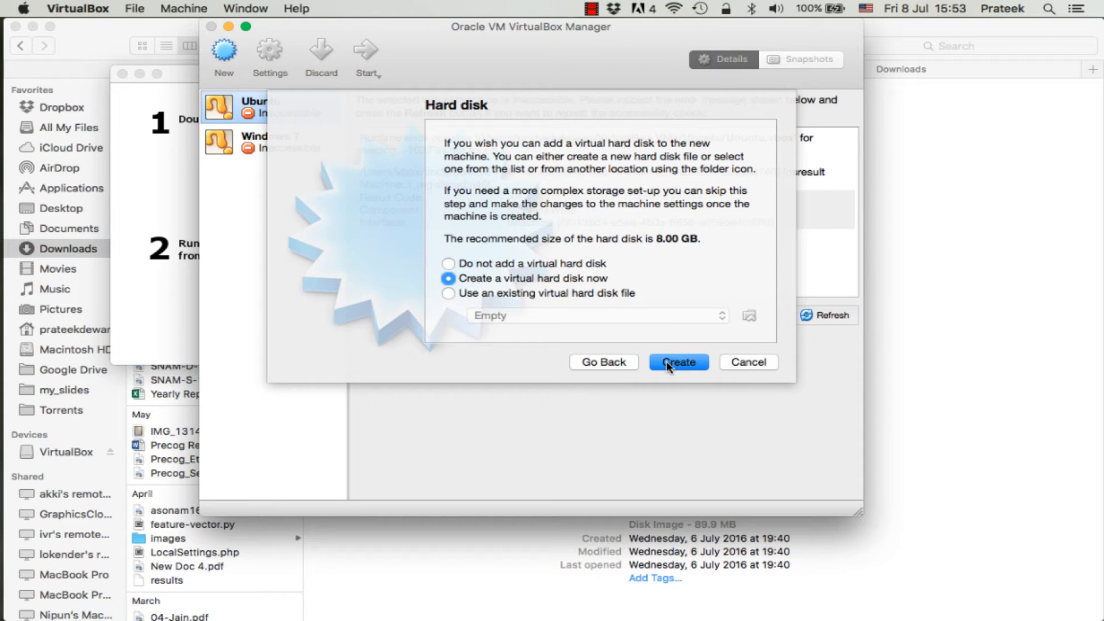
Step: Create a dynamically allocated 8.00 GB virtual hard disk in VDI format named Ubuntu for the new machine
click(667, 362)
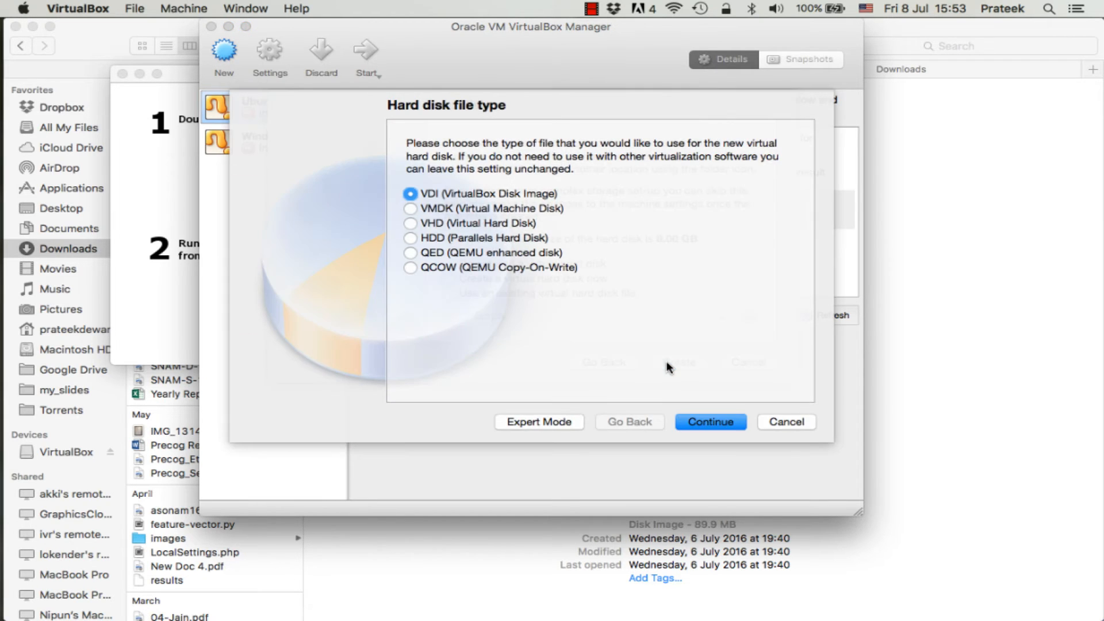
click(727, 428)
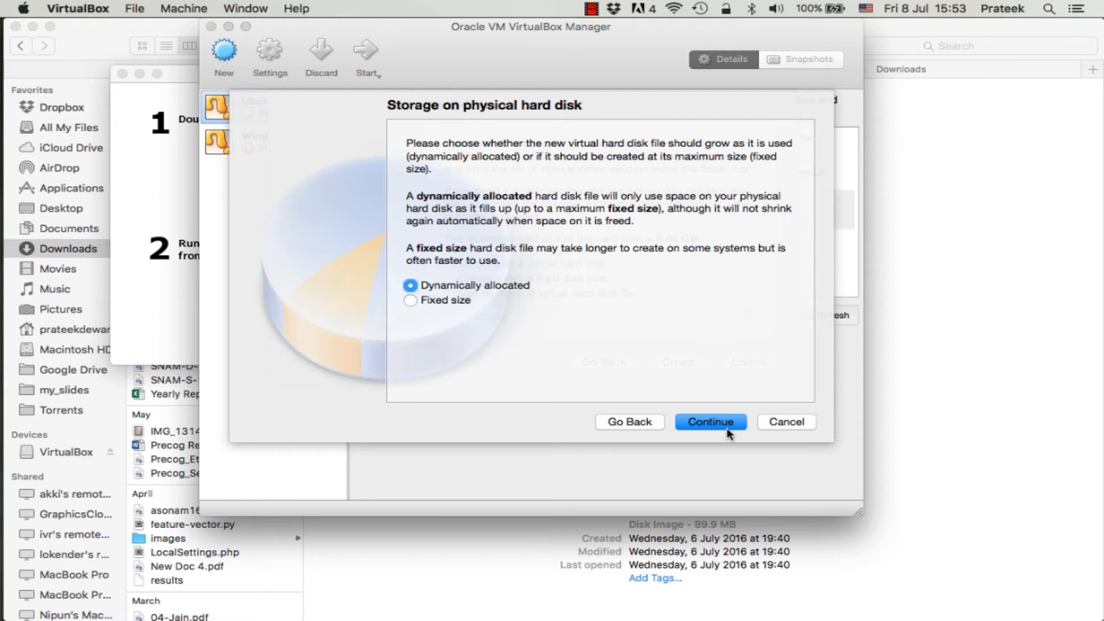
click(727, 428)
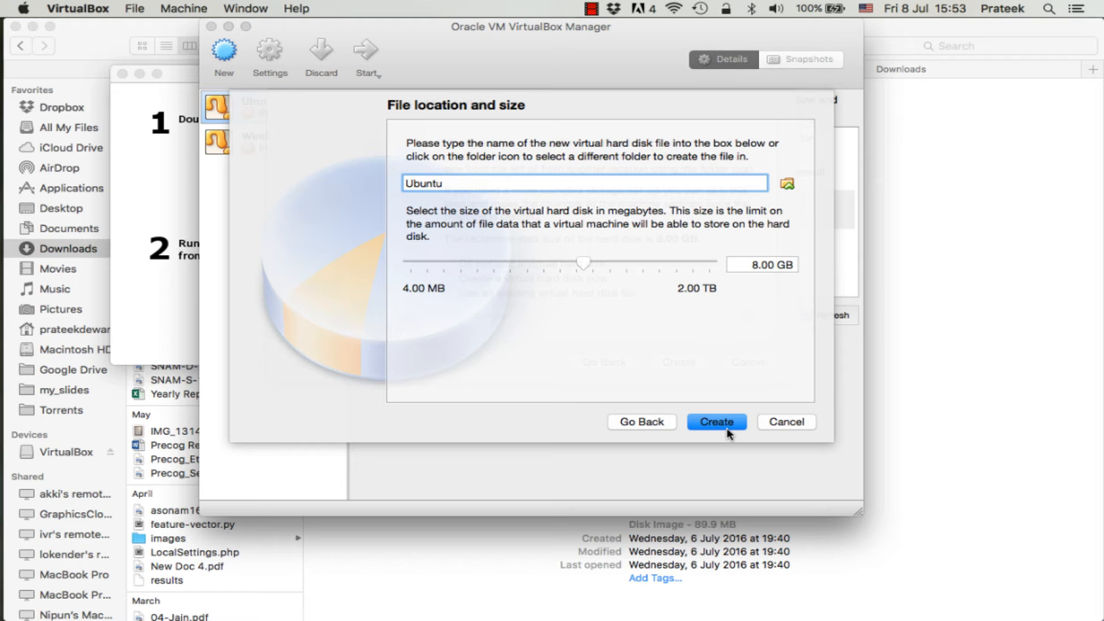
click(727, 428)
click(727, 430)
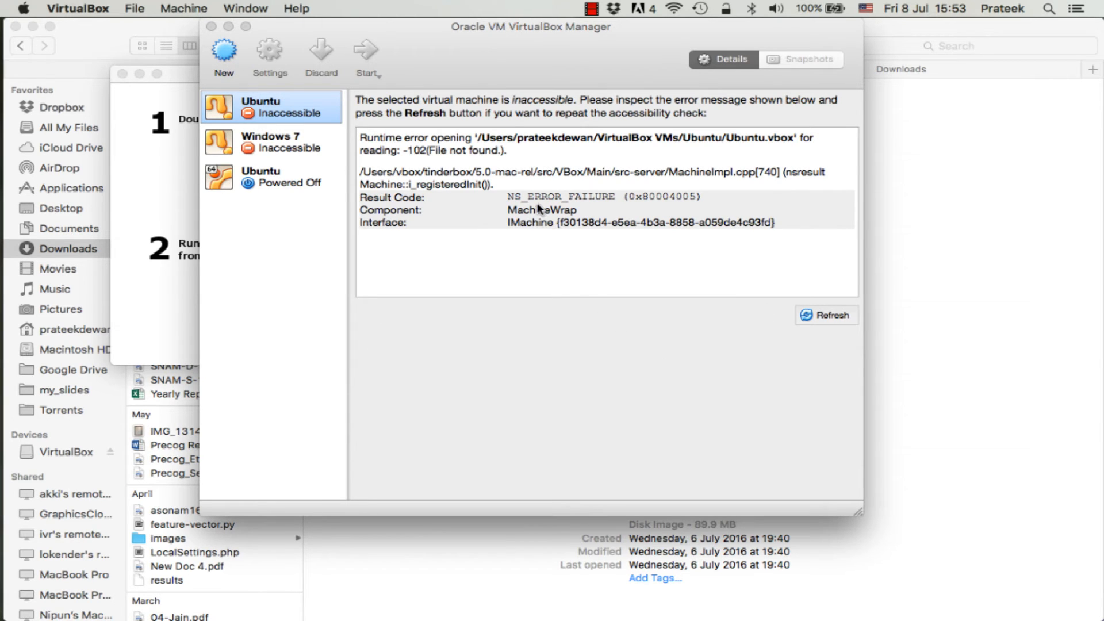
Step: In the powered-off Ubuntu machine's network settings, keep Adapter 1 attached to NAT and accept the settings
click(308, 182)
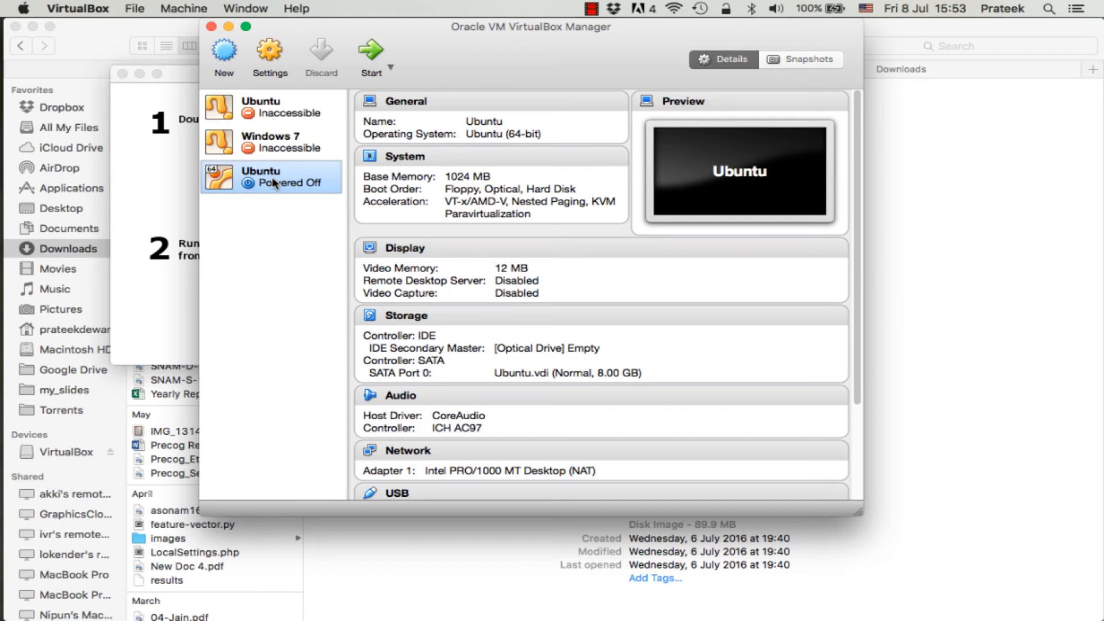
click(267, 61)
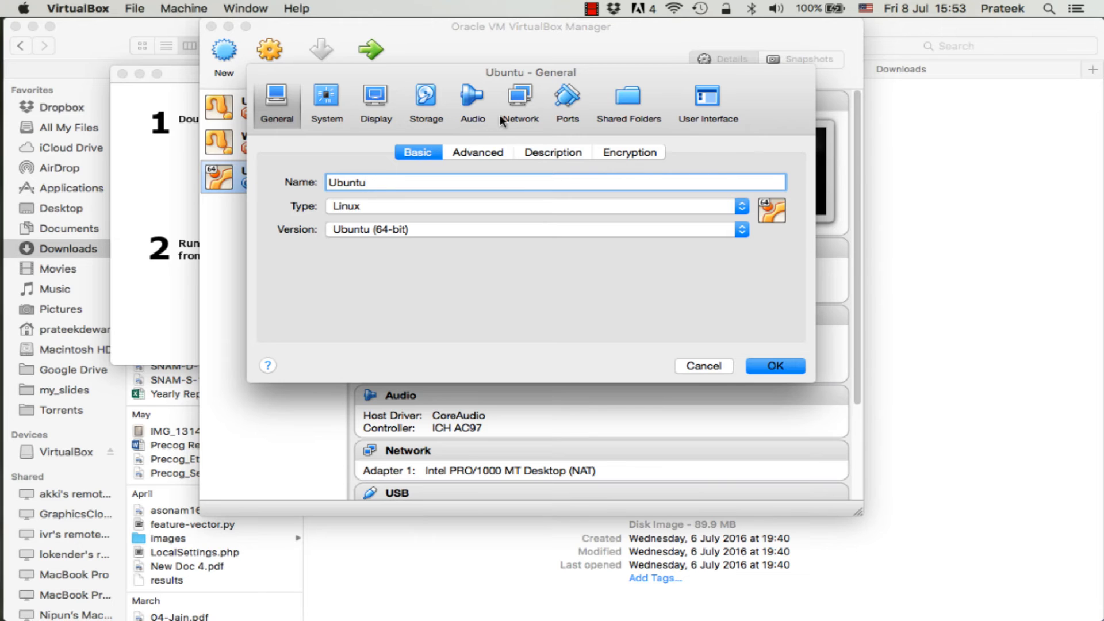
click(525, 104)
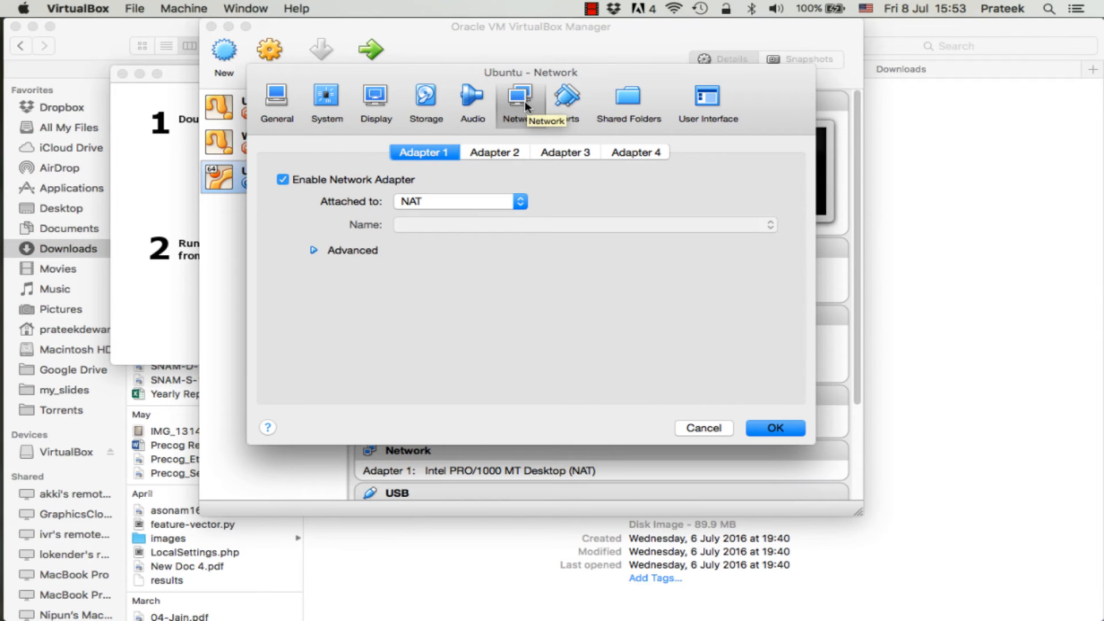
click(474, 200)
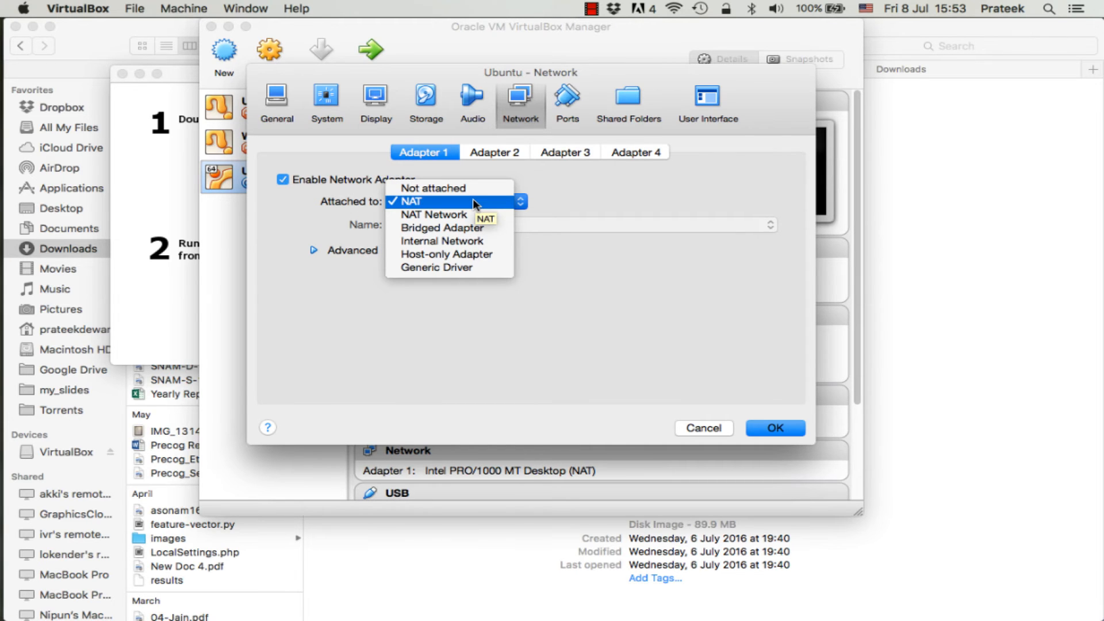
click(473, 201)
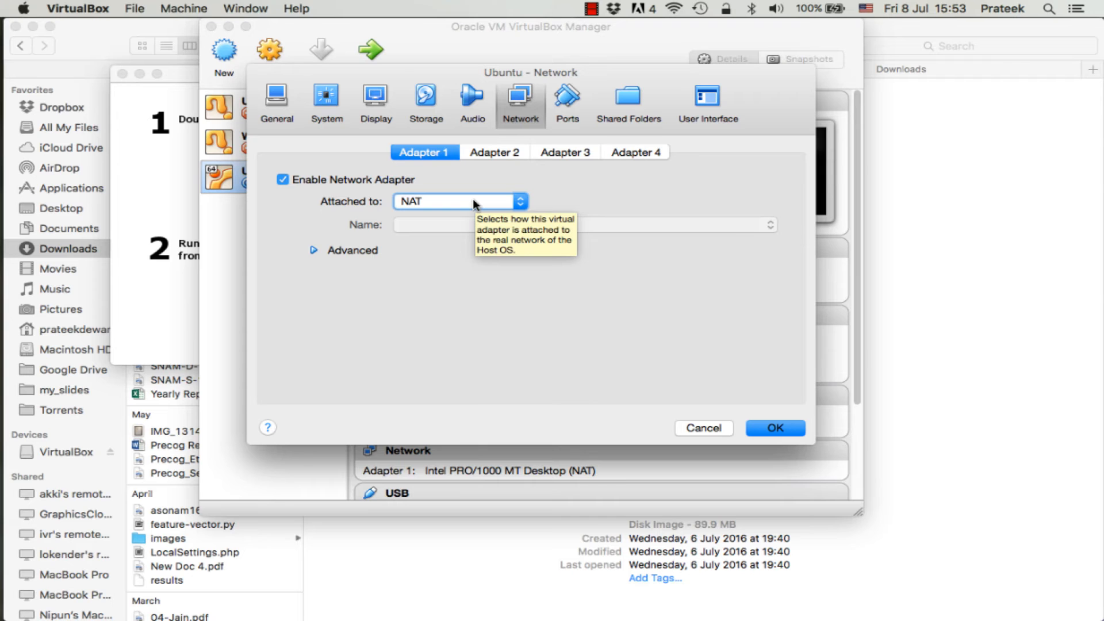
click(782, 428)
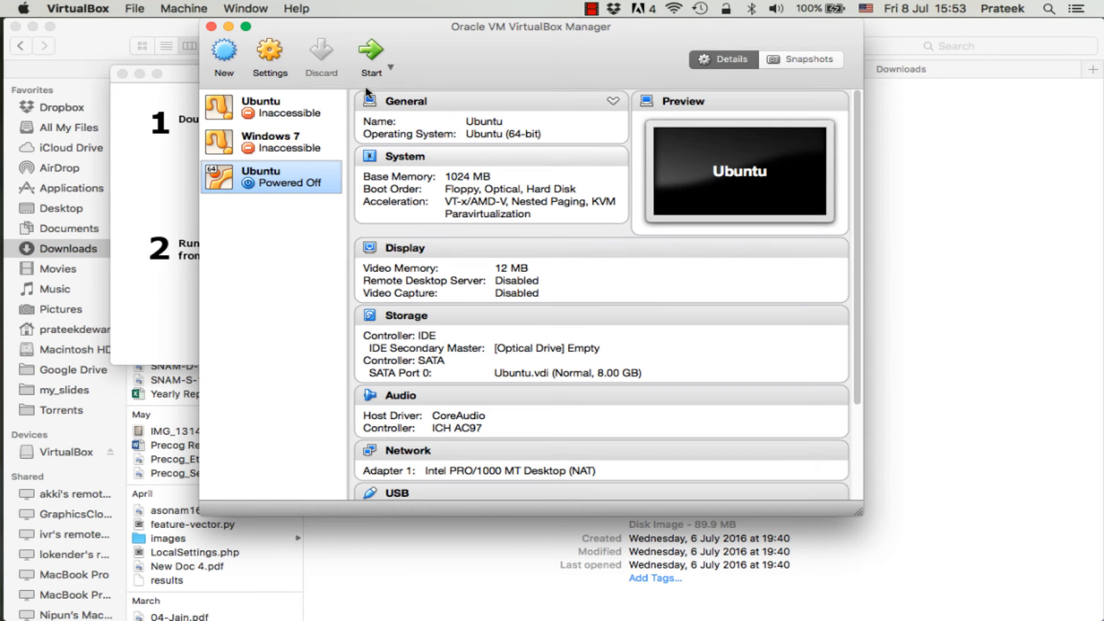
Step: Start the Ubuntu virtual machine with ubuntu-14.04.4-desktop-amd64.iso from the Torrents folder as its startup disk
click(374, 55)
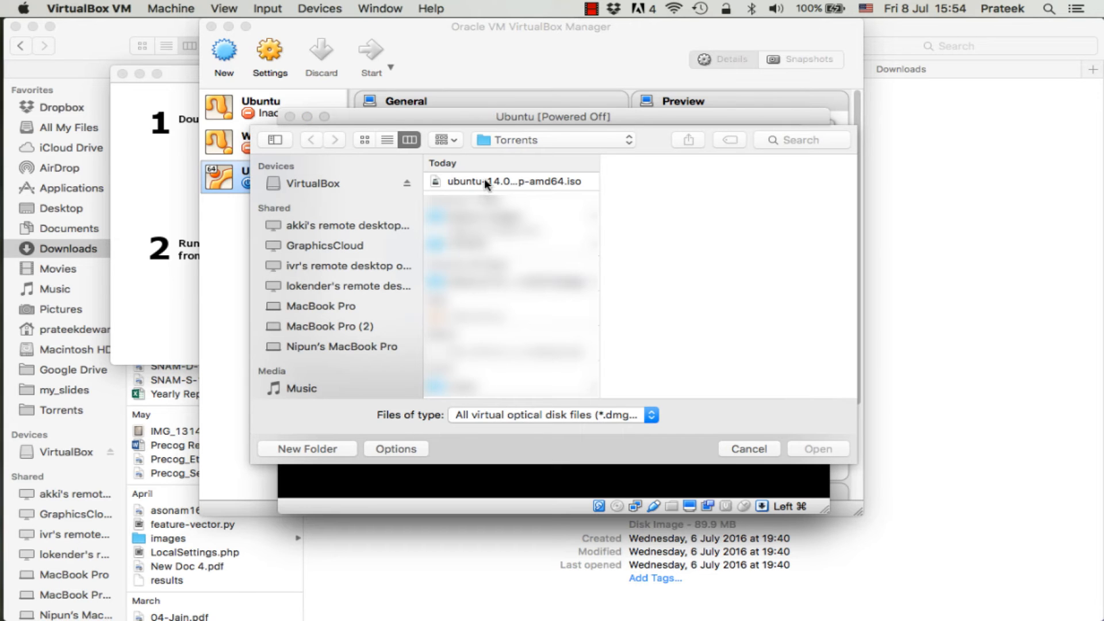
click(484, 180)
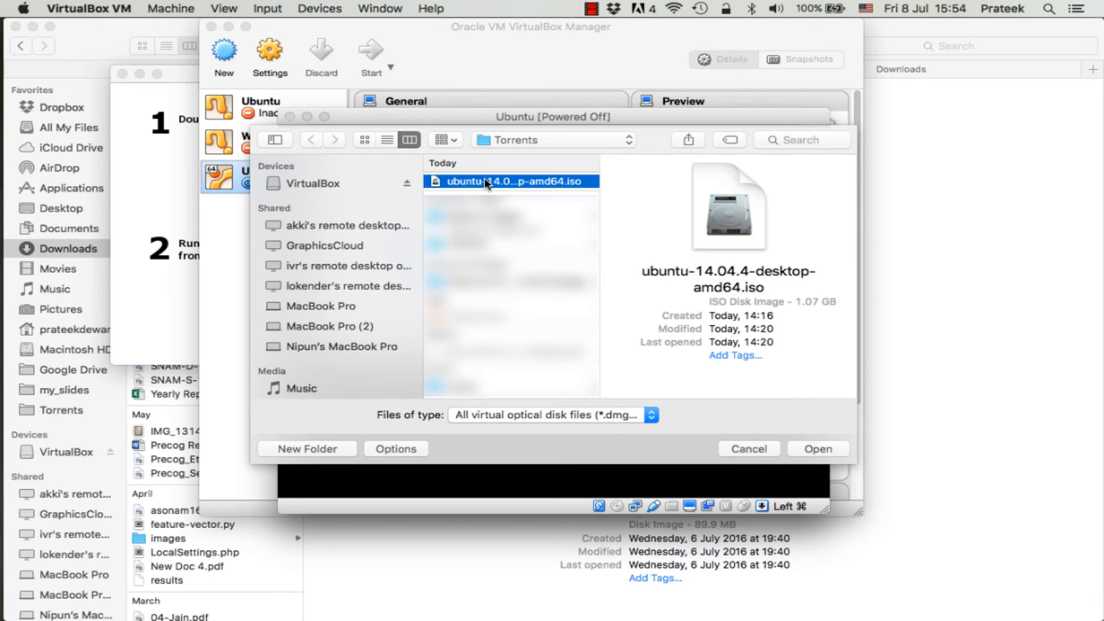
click(819, 449)
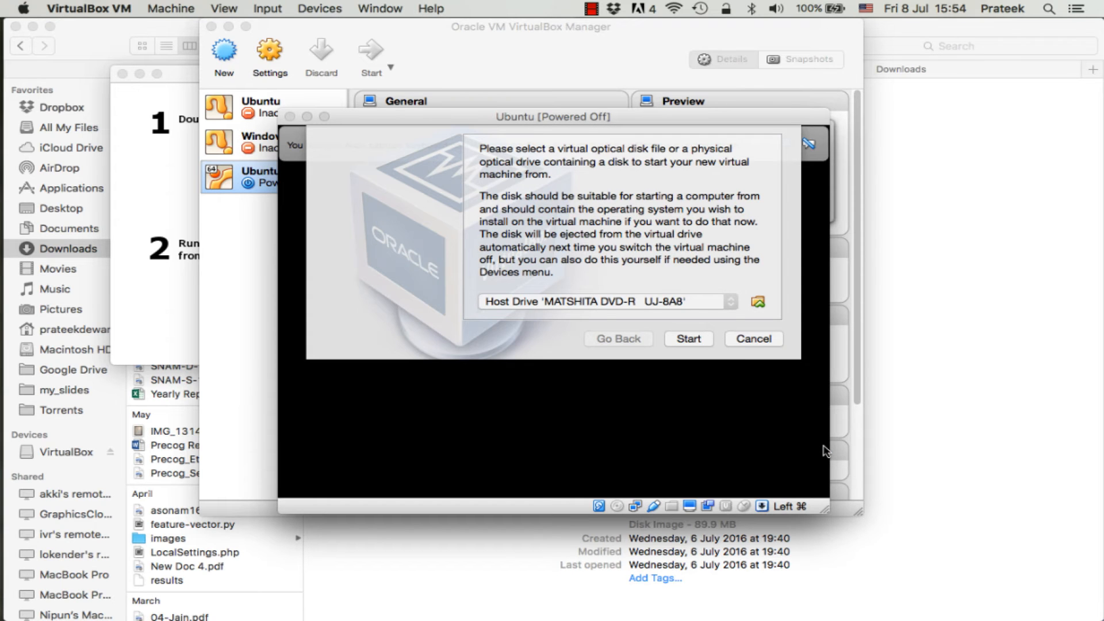
click(700, 337)
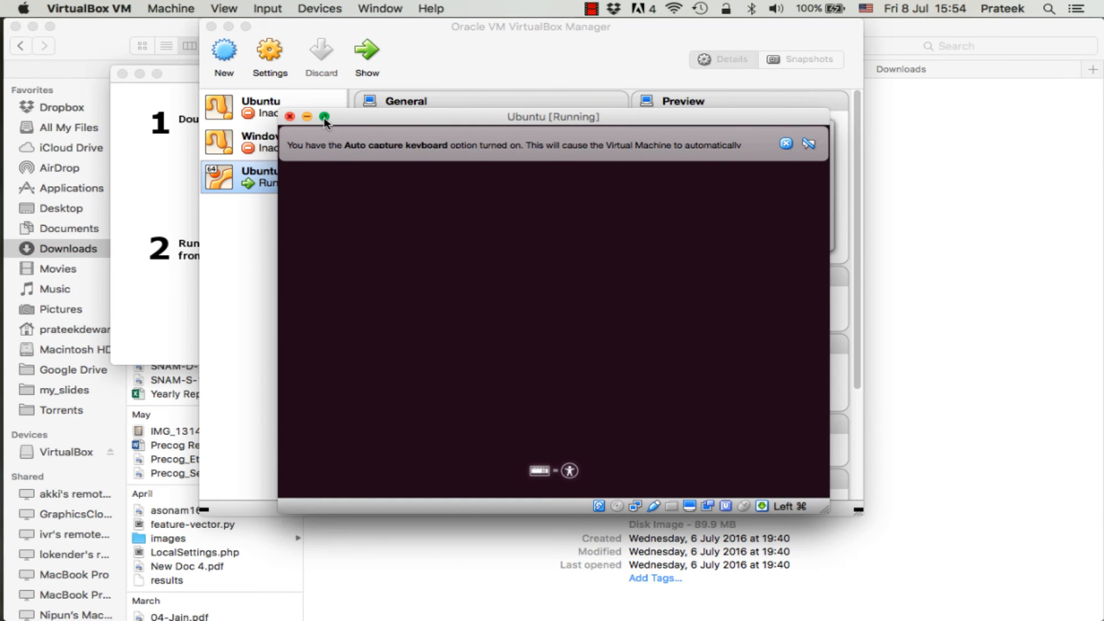
Step: Enlarge the virtual machine window, choose English as the boot language and launch Install Ubuntu
click(325, 118)
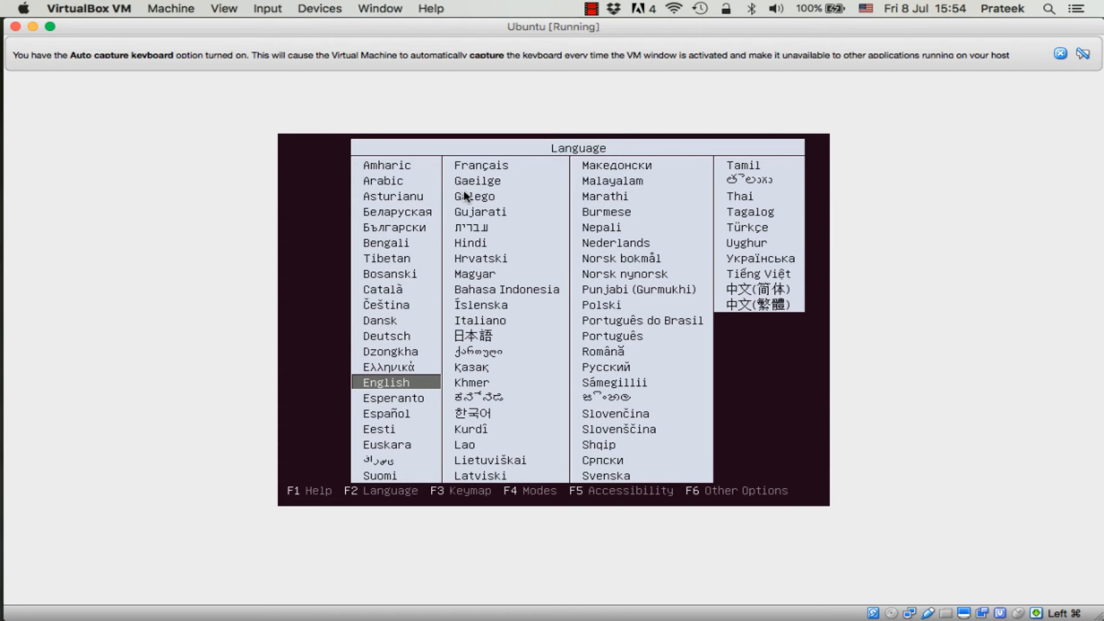
click(463, 208)
key(Return)
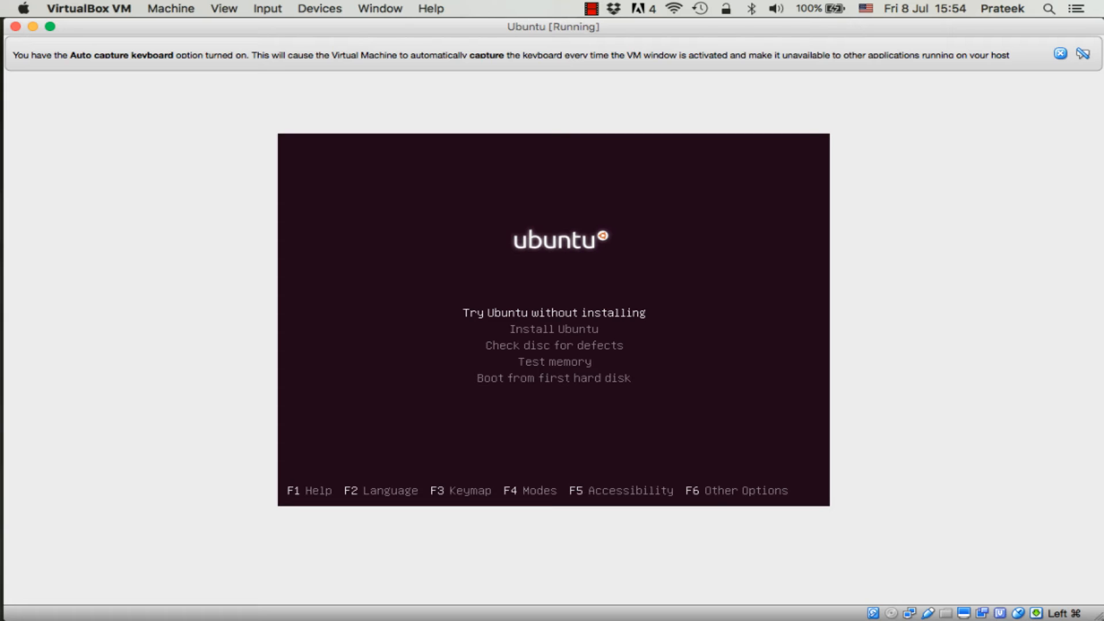
key(Down)
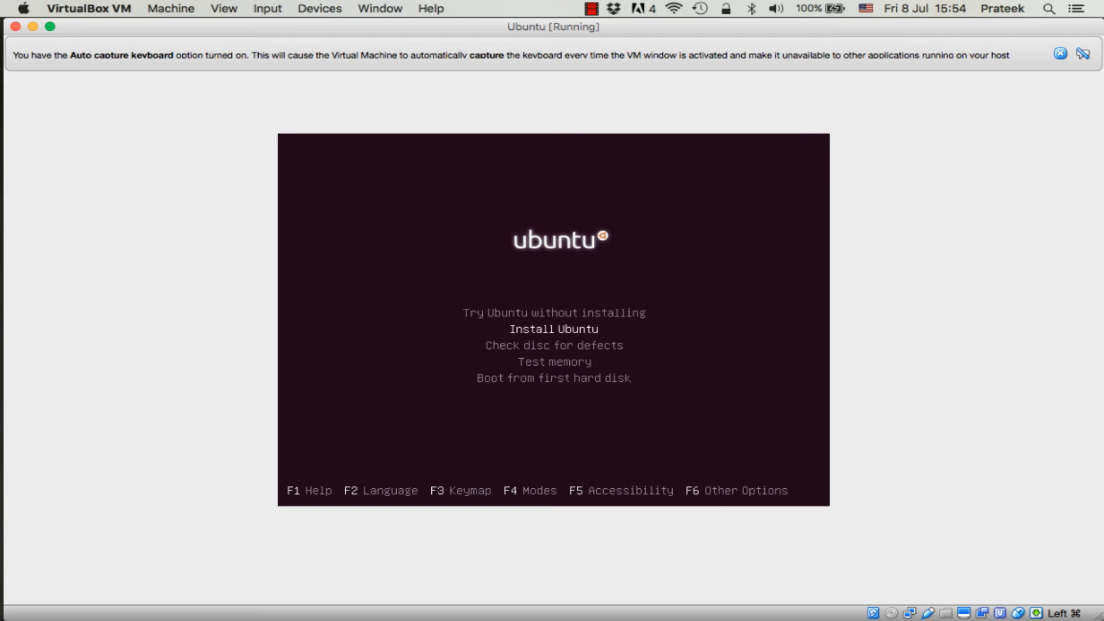
key(Return)
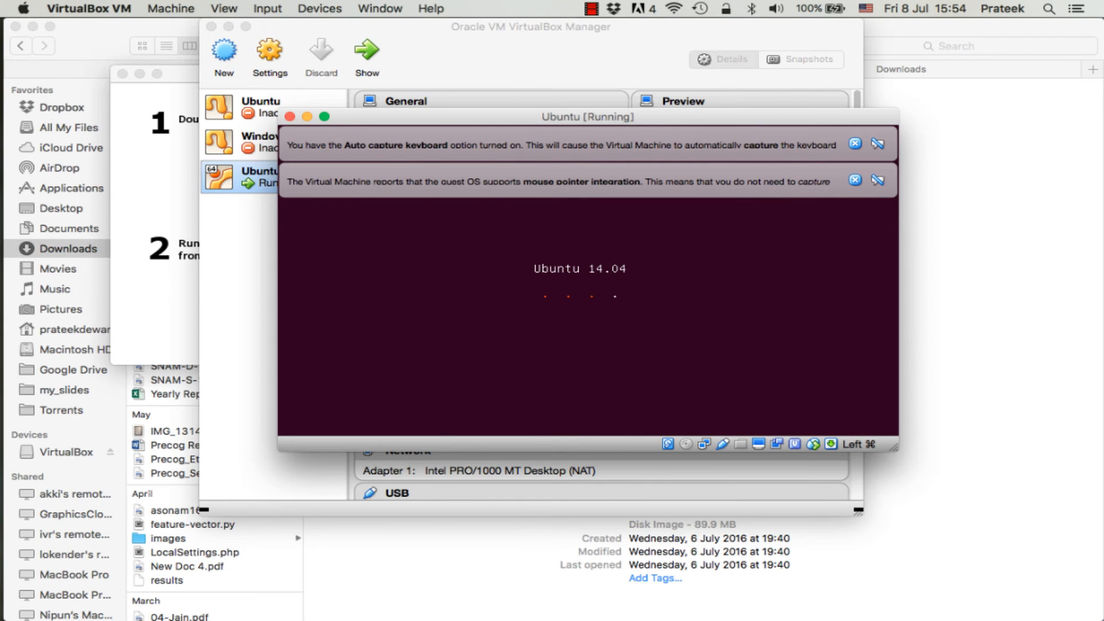
Step: Dismiss the keyboard capture and mouse pointer integration notices and enlarge the virtual machine window again
click(855, 144)
click(856, 144)
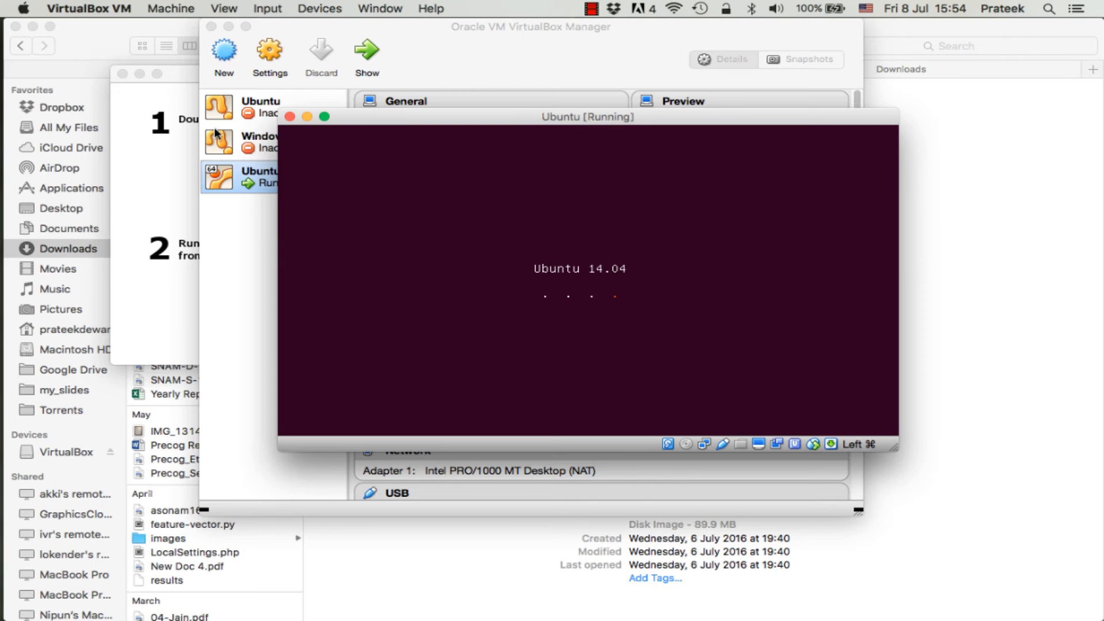
click(325, 117)
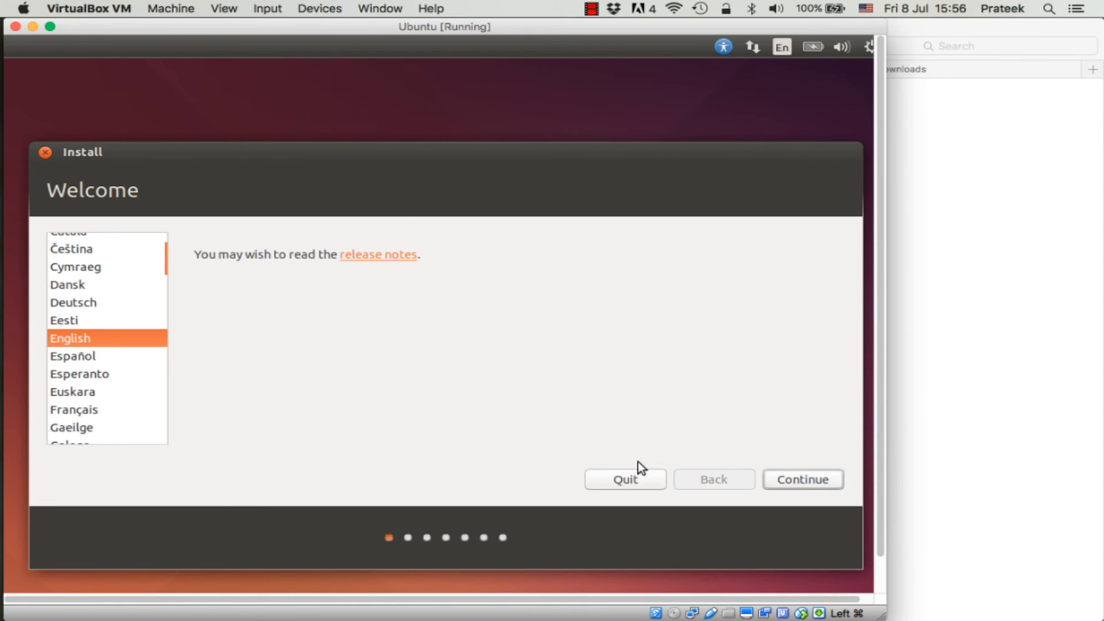
Step: Proceed through the installer in English without updates or third-party software, and choose Something else as the installation type
click(799, 485)
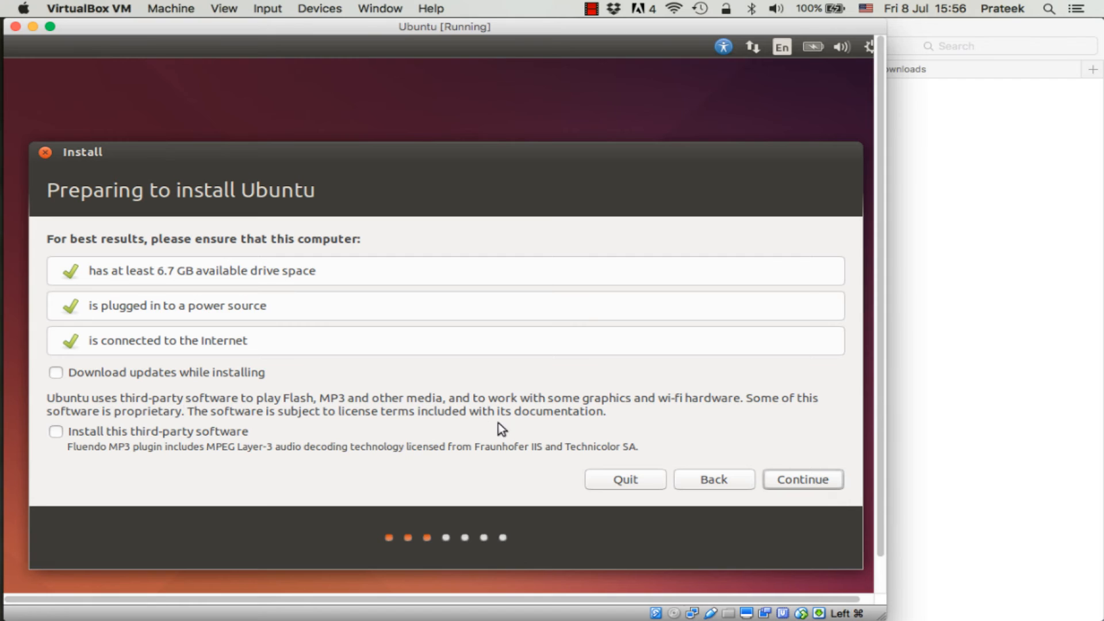
click(805, 481)
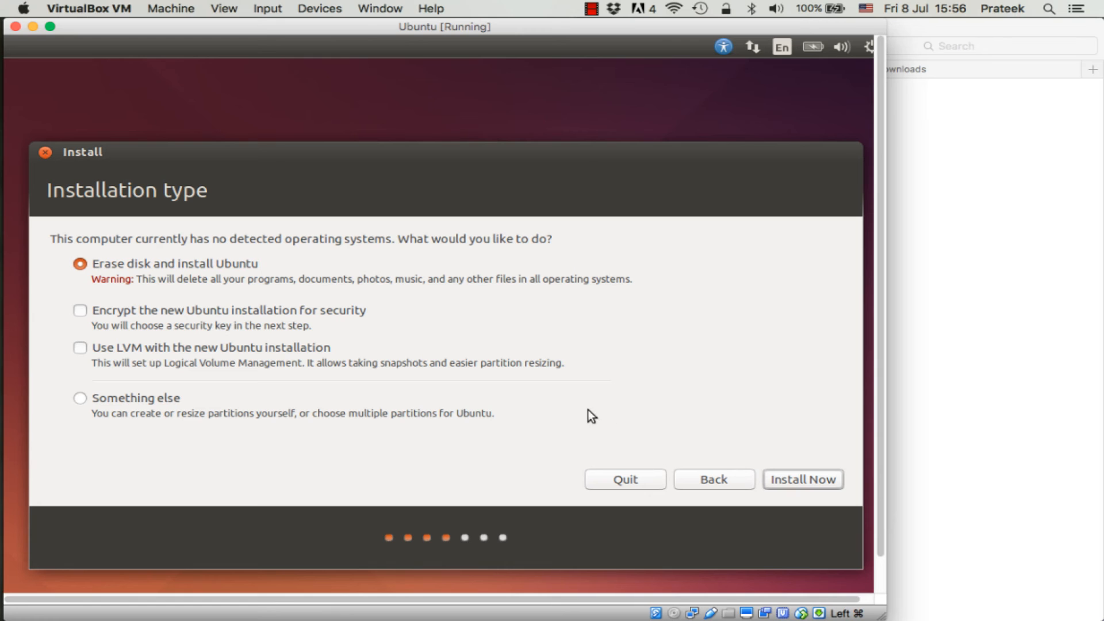
click(81, 399)
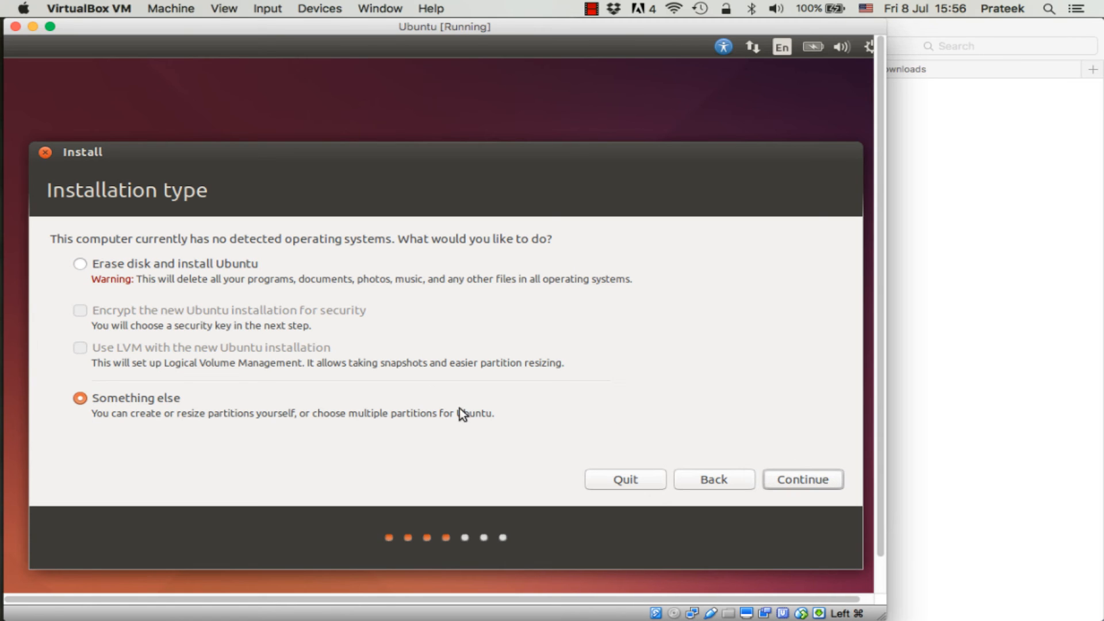
click(811, 480)
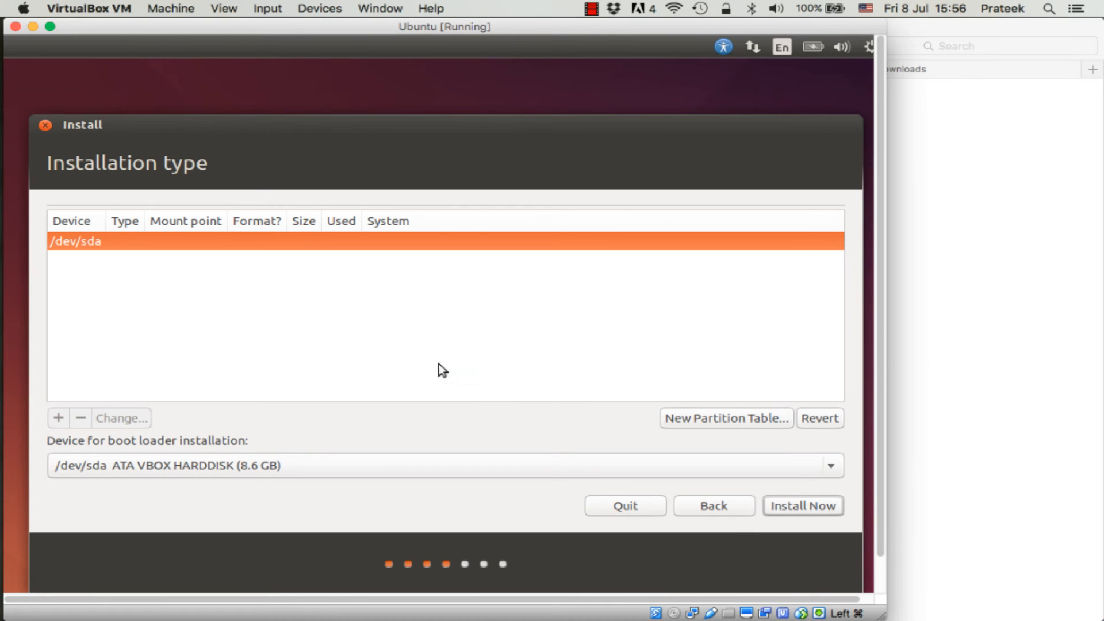
Step: Create a new empty partition table on /dev/sda and add a 1024 MB primary swap area at the beginning of the free space
click(706, 419)
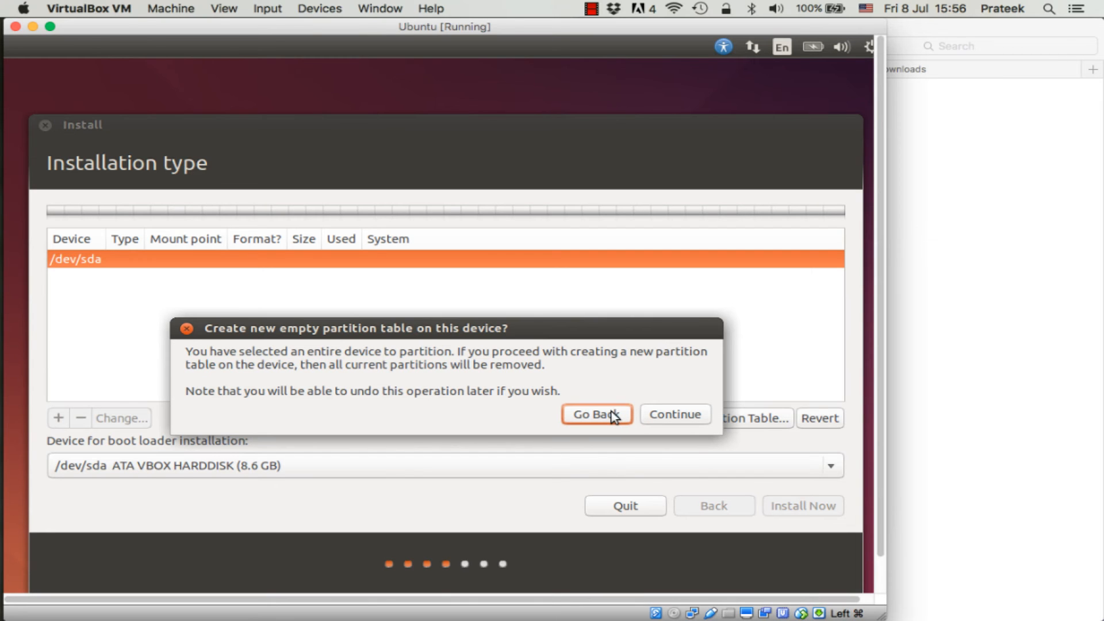
click(670, 414)
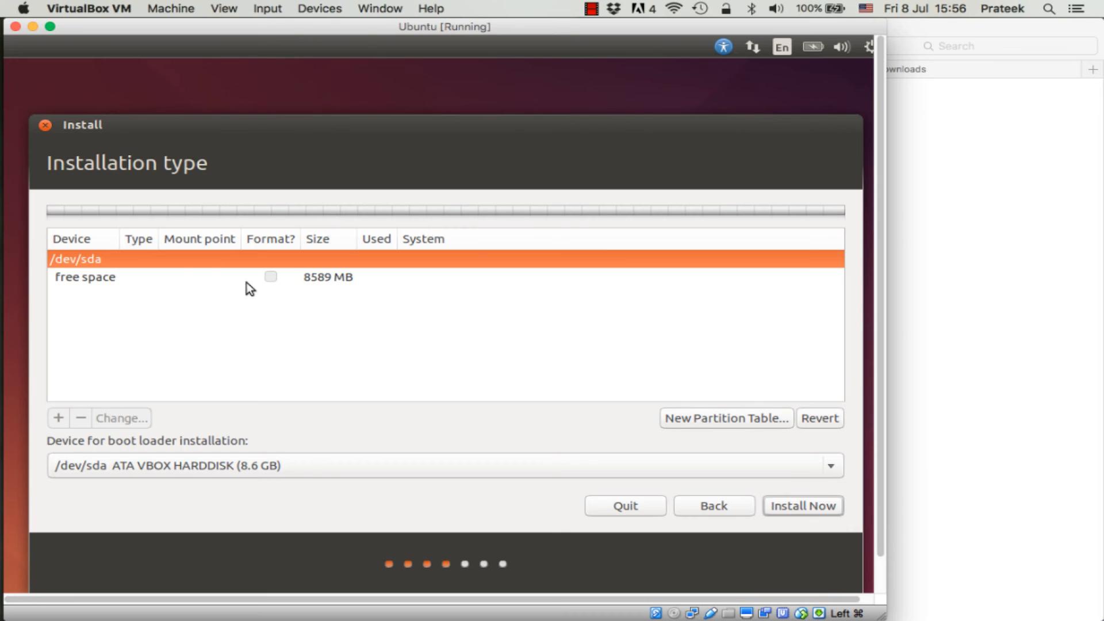
click(173, 273)
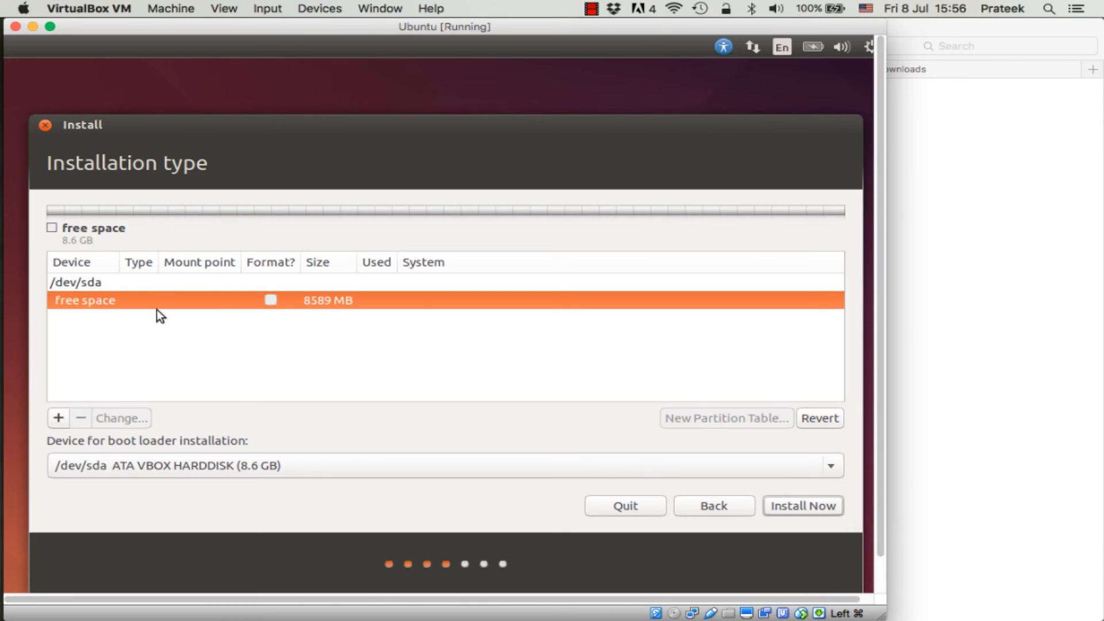
click(60, 423)
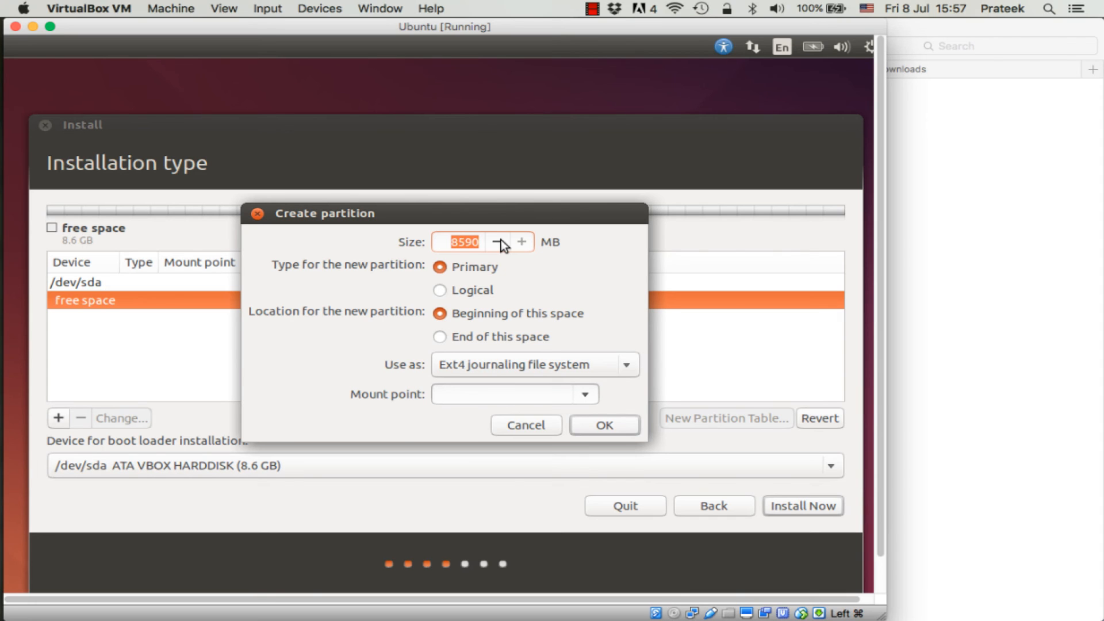
text(1024)
click(512, 368)
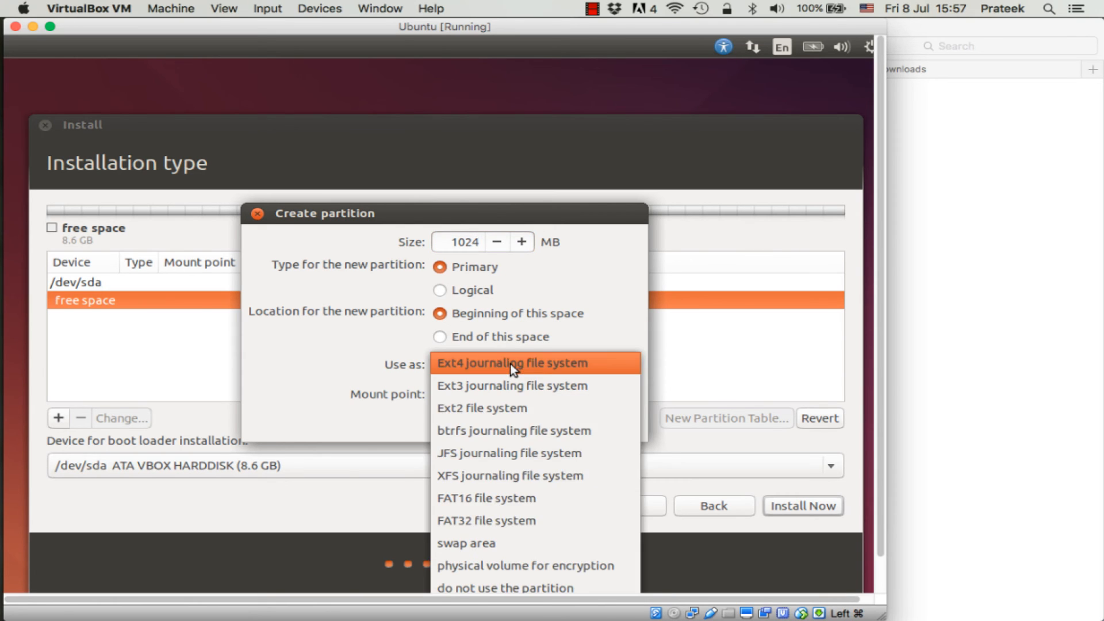
click(488, 541)
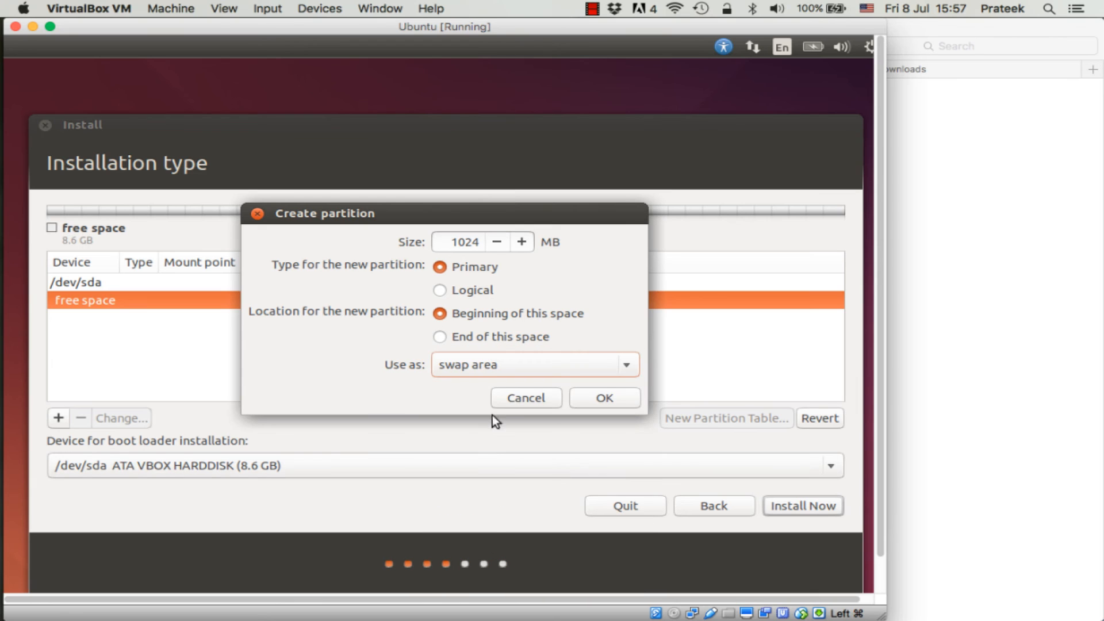
click(605, 398)
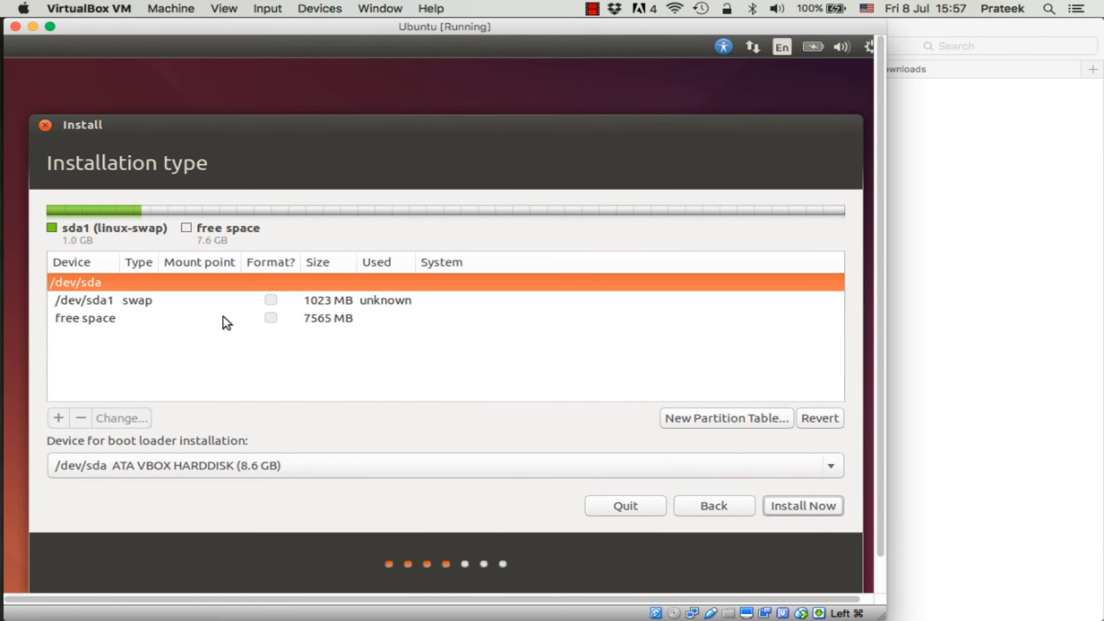
Step: Create a logical Ext4 partition from all the remaining free space with / as its mount point
click(110, 319)
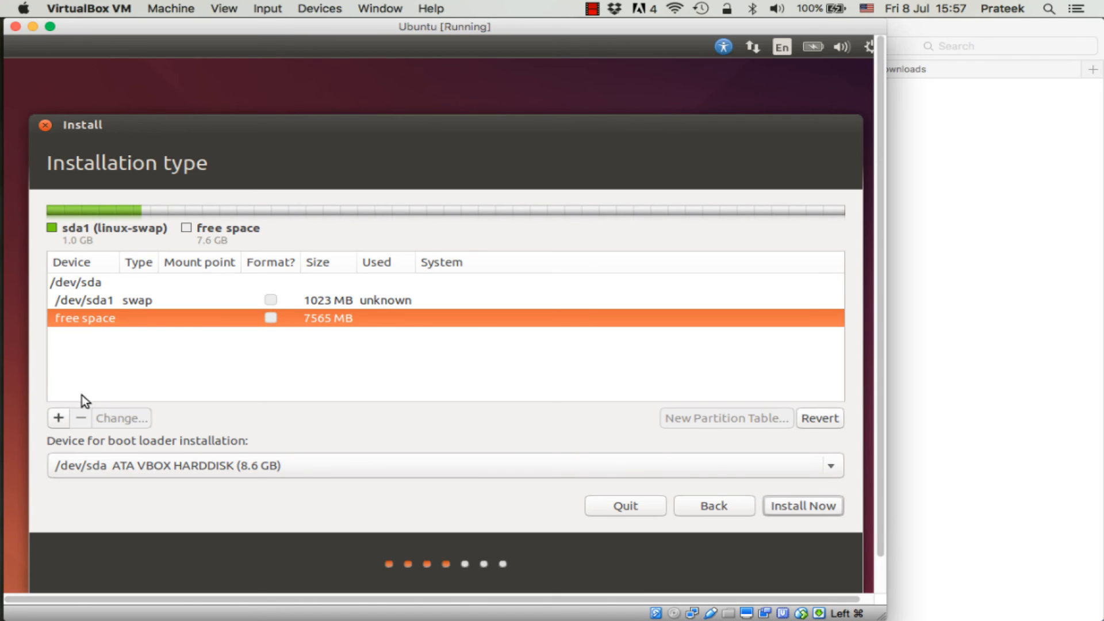
click(59, 418)
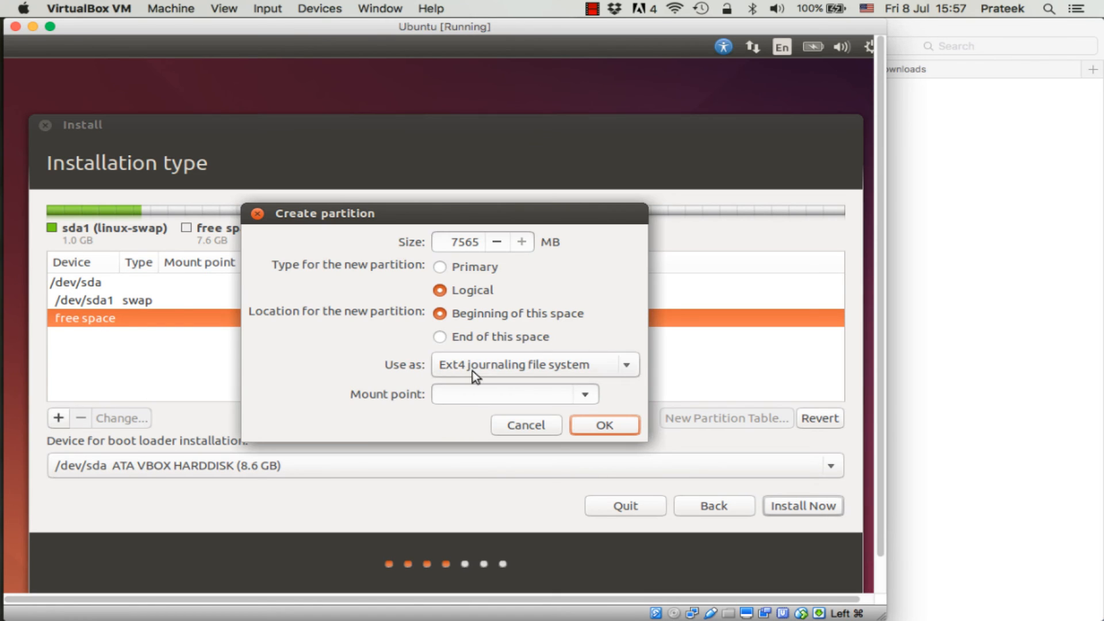
click(581, 396)
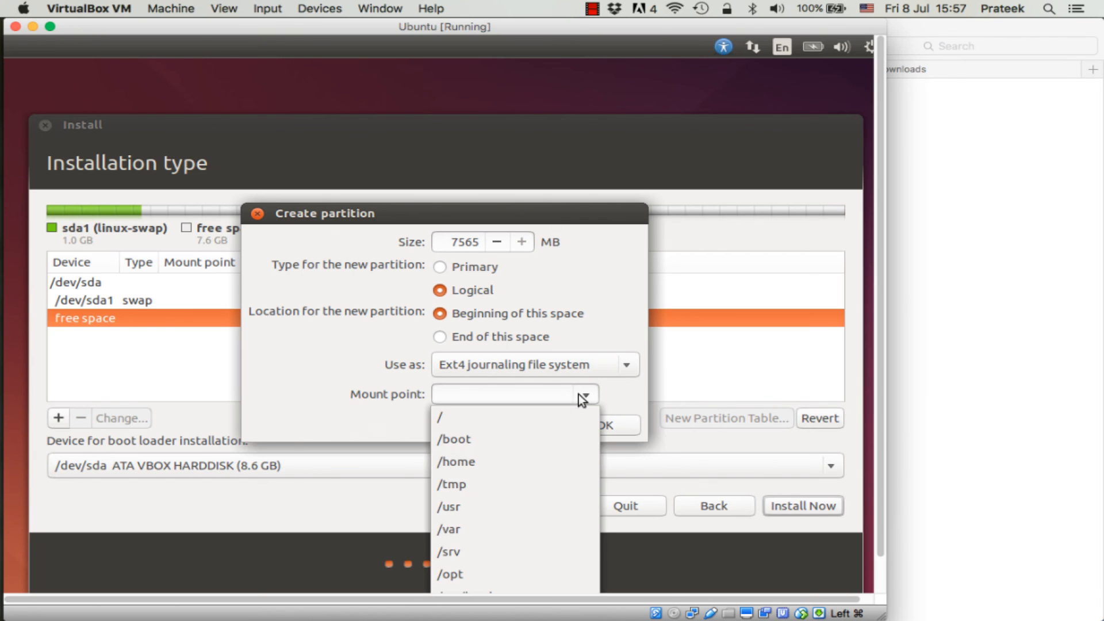
click(546, 411)
click(604, 425)
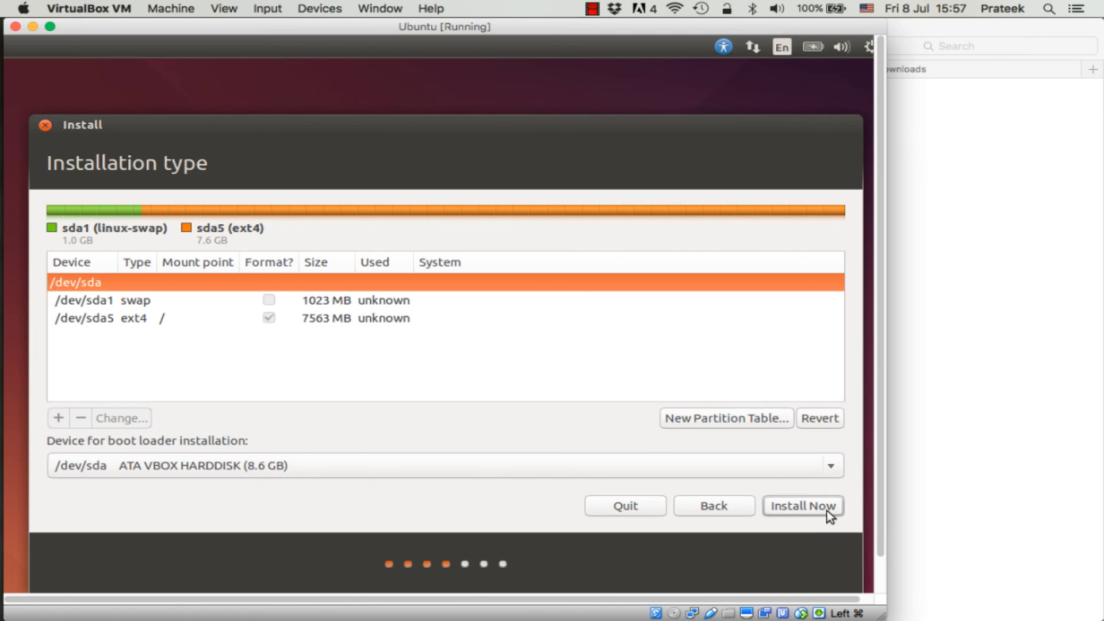
Step: Start the installation with the swap and ext4 partitions on /dev/sda and confirm writing the changes to disk
click(409, 318)
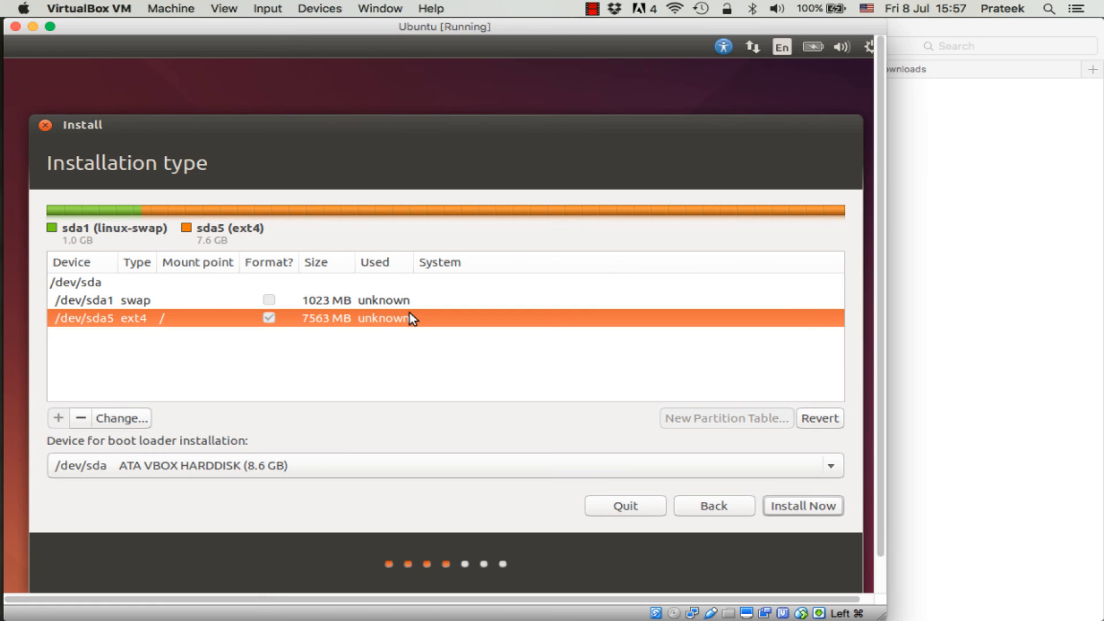
click(782, 505)
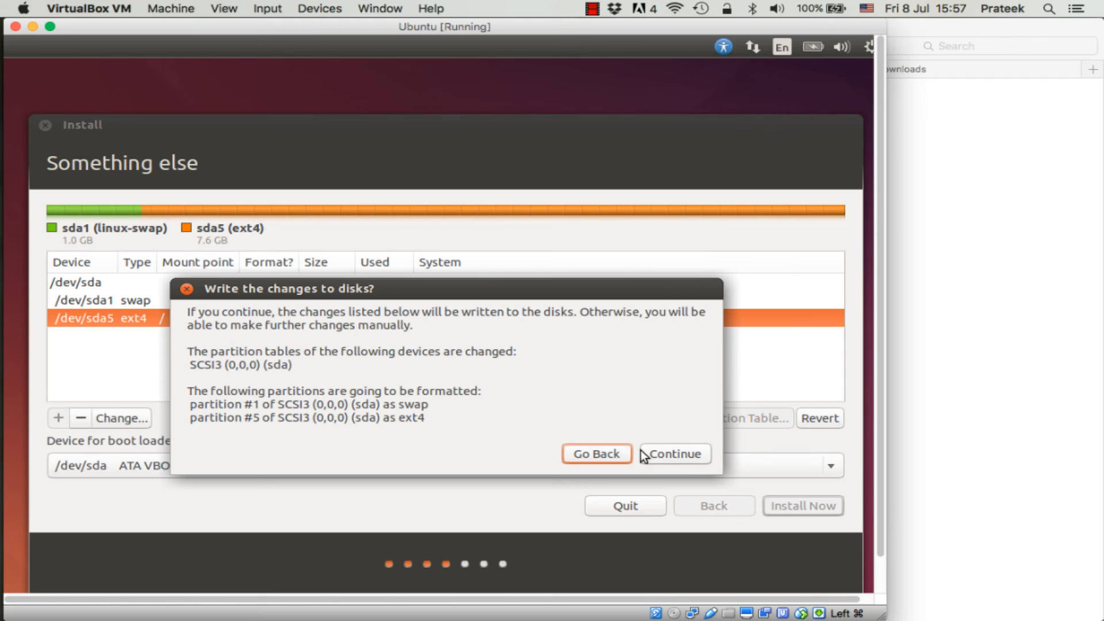
click(672, 454)
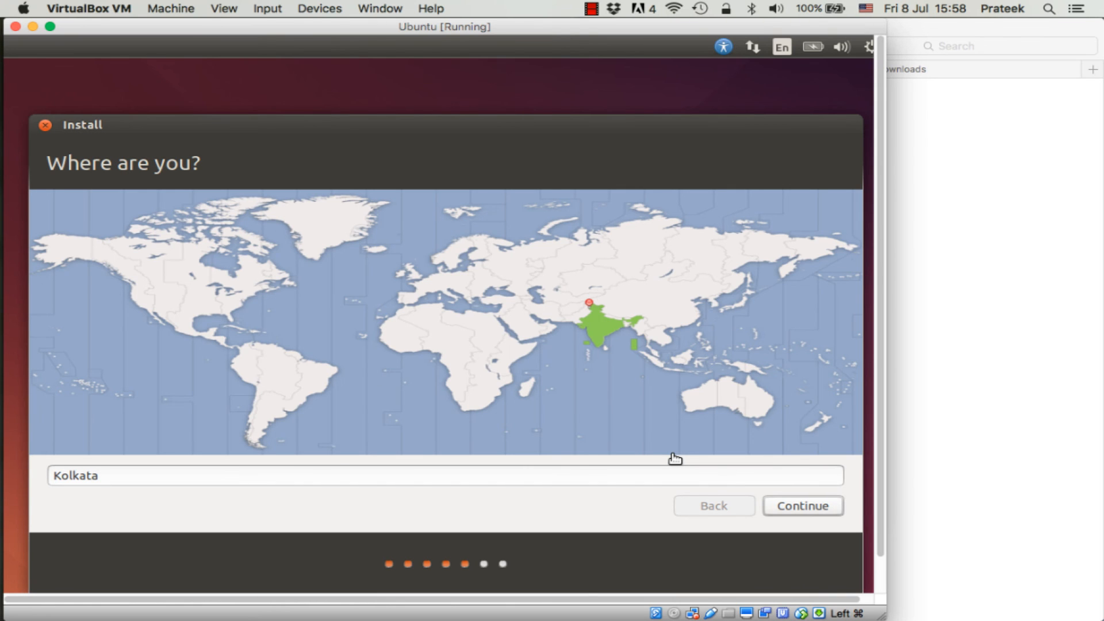
Step: Accept Kolkata as the location and English (US) as the keyboard layout
click(809, 509)
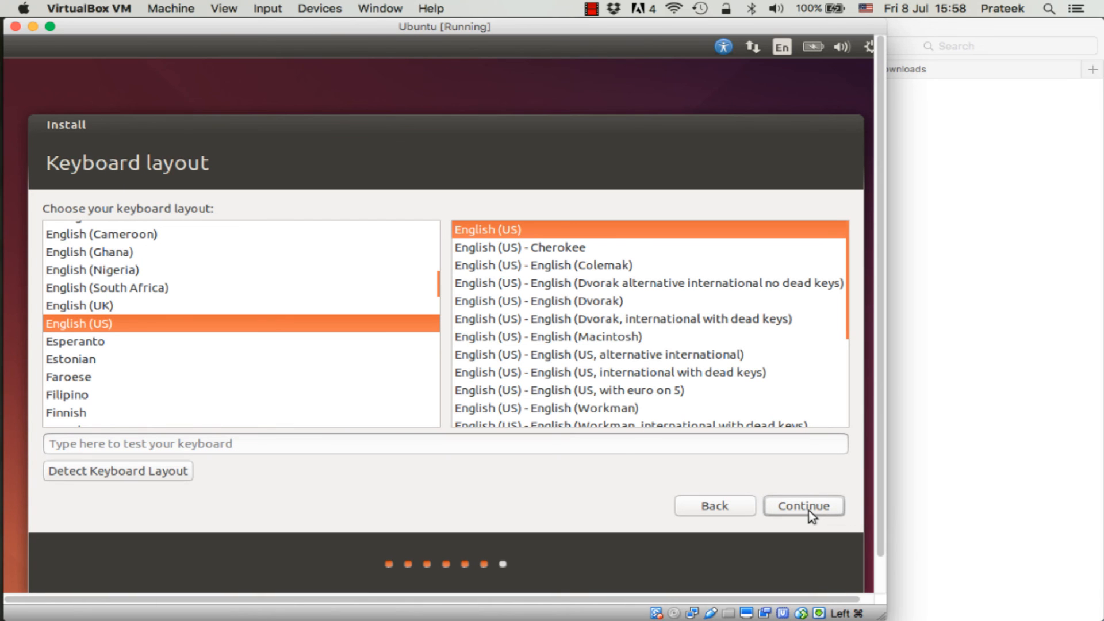
click(809, 509)
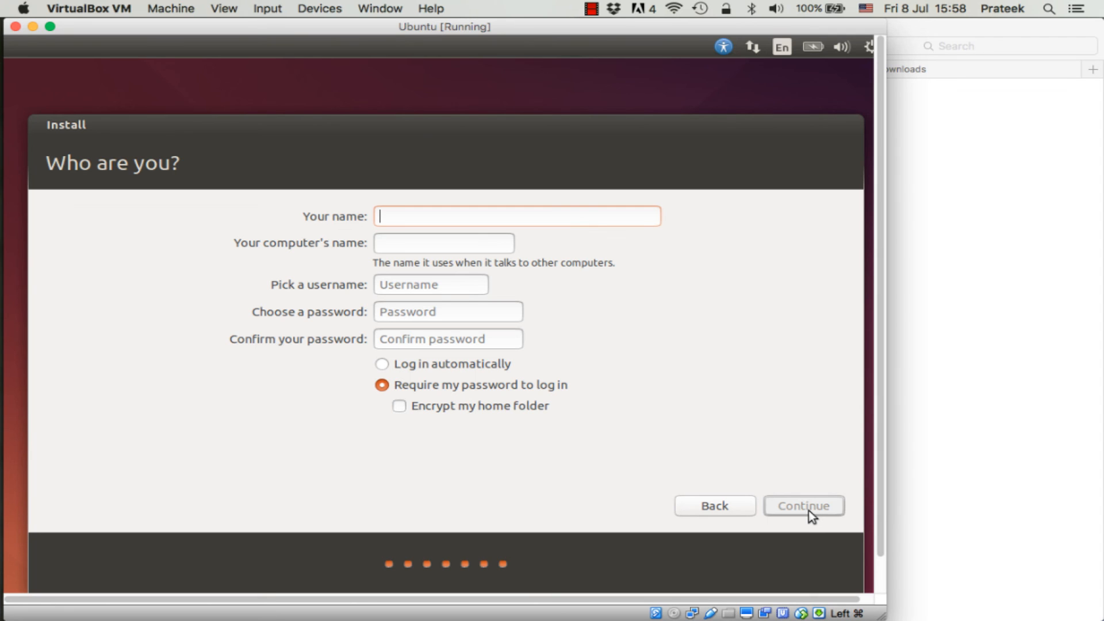
Step: Enter the user's name, keep the suggested computer name and username, enter and confirm the account password, and continue the installation
text(Prateek)
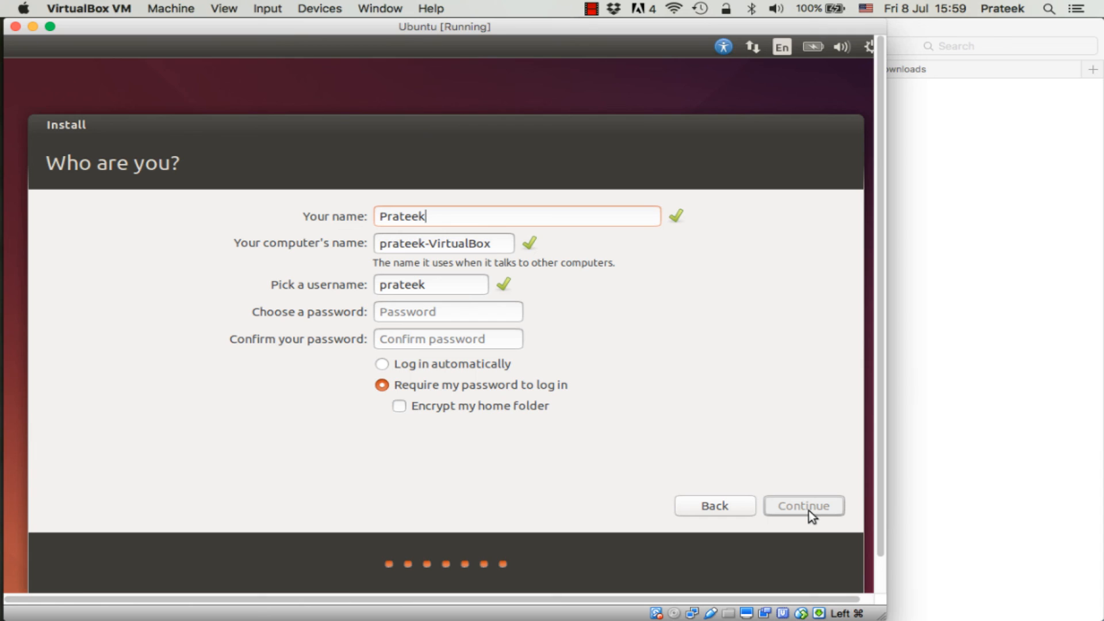
key(Tab)
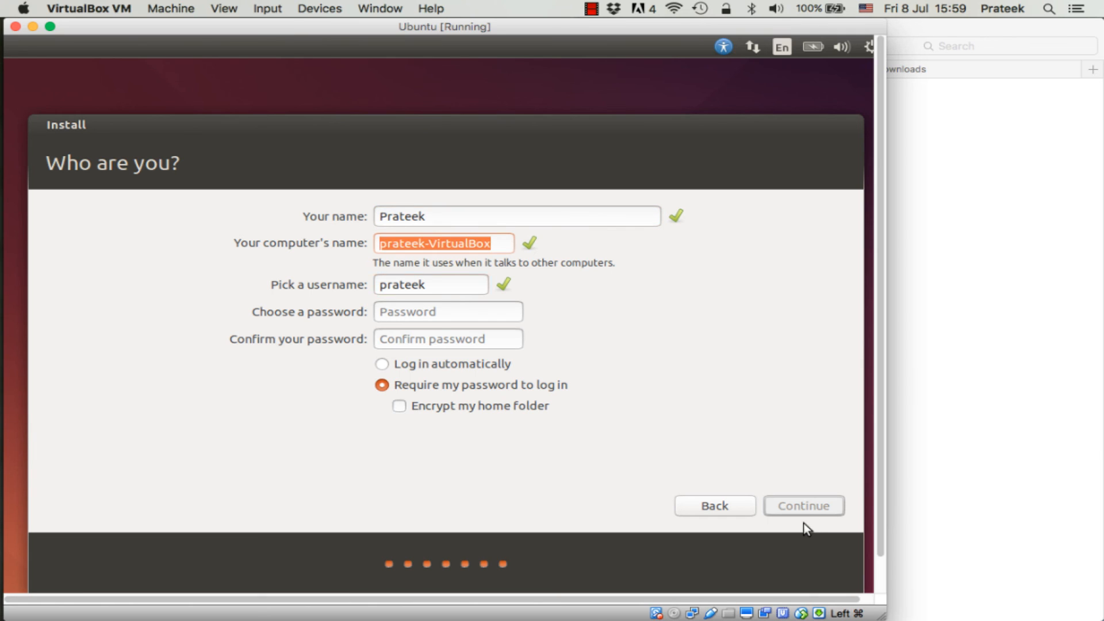
key(Tab)
key(Tab)
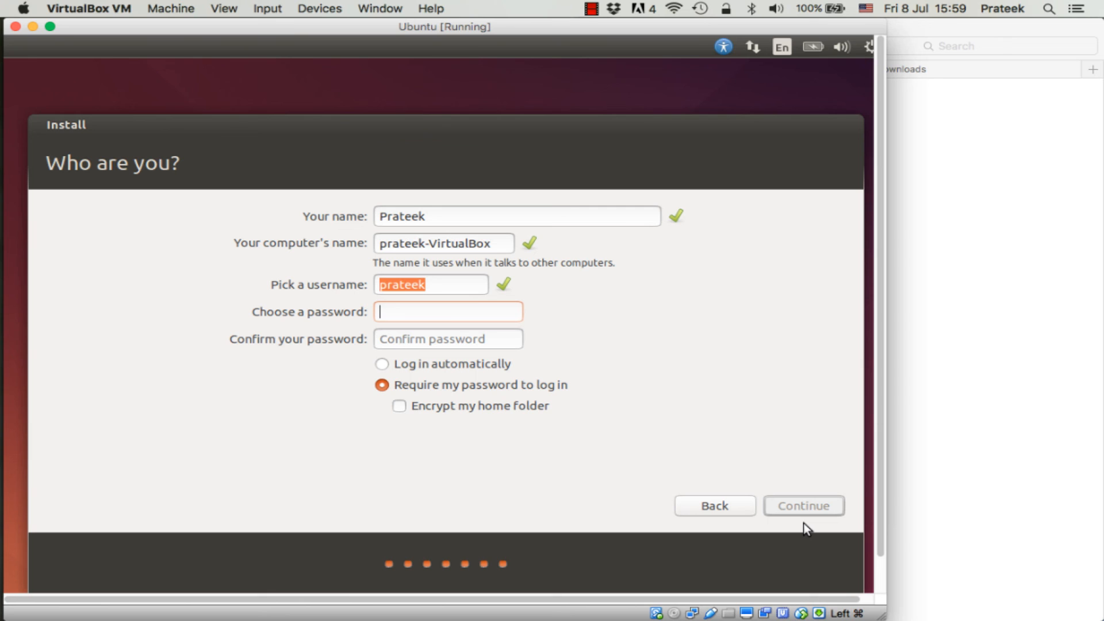
text(*********)
key(Tab)
text(****)
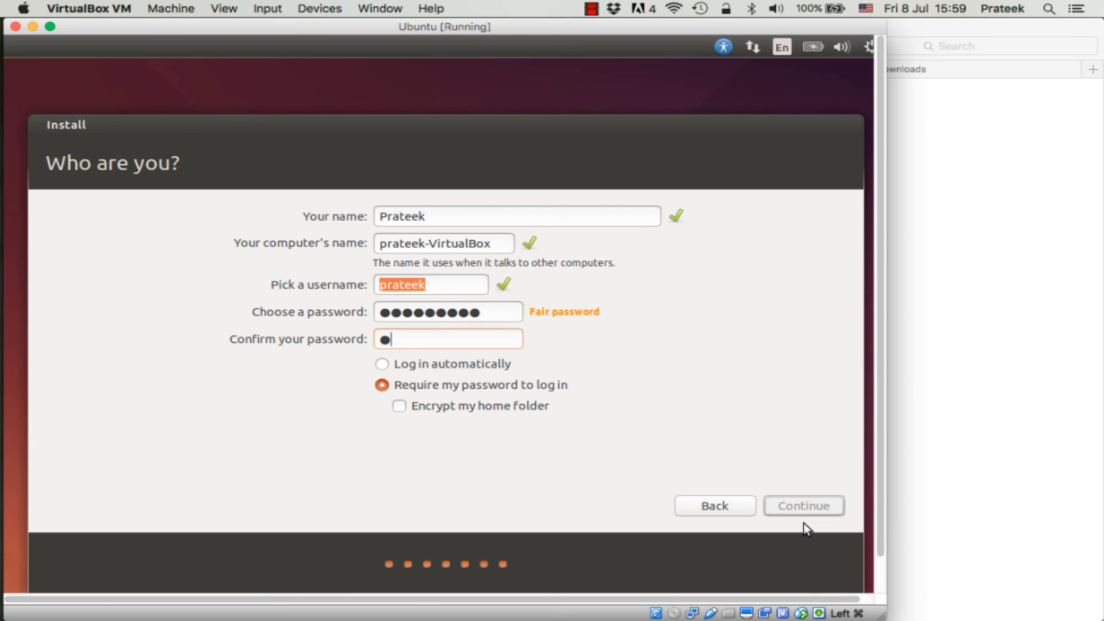
text(*****)
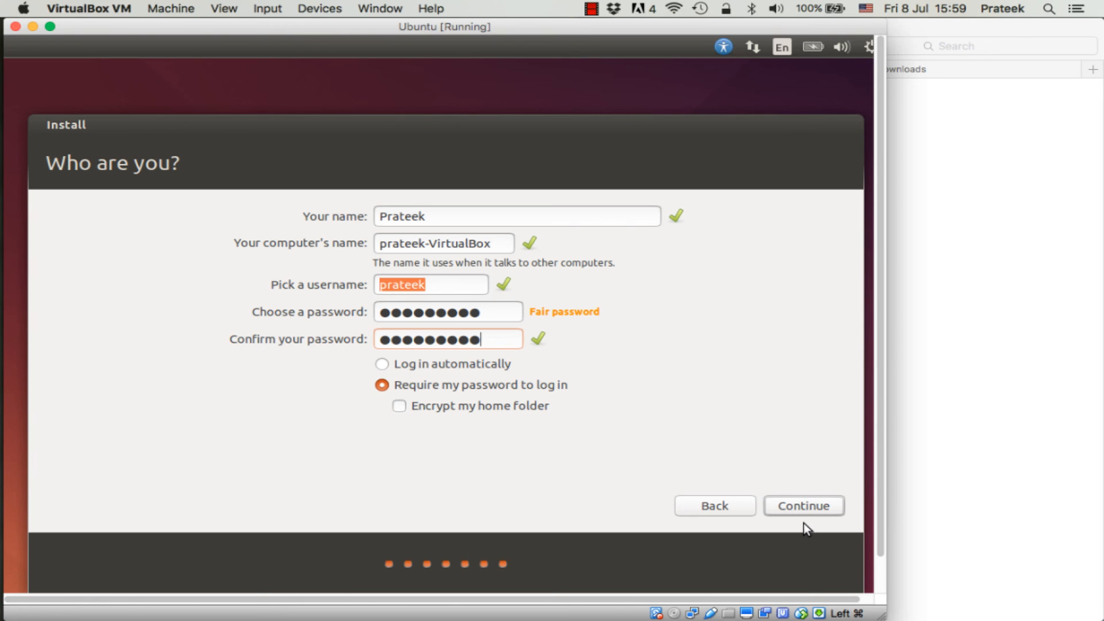
click(802, 507)
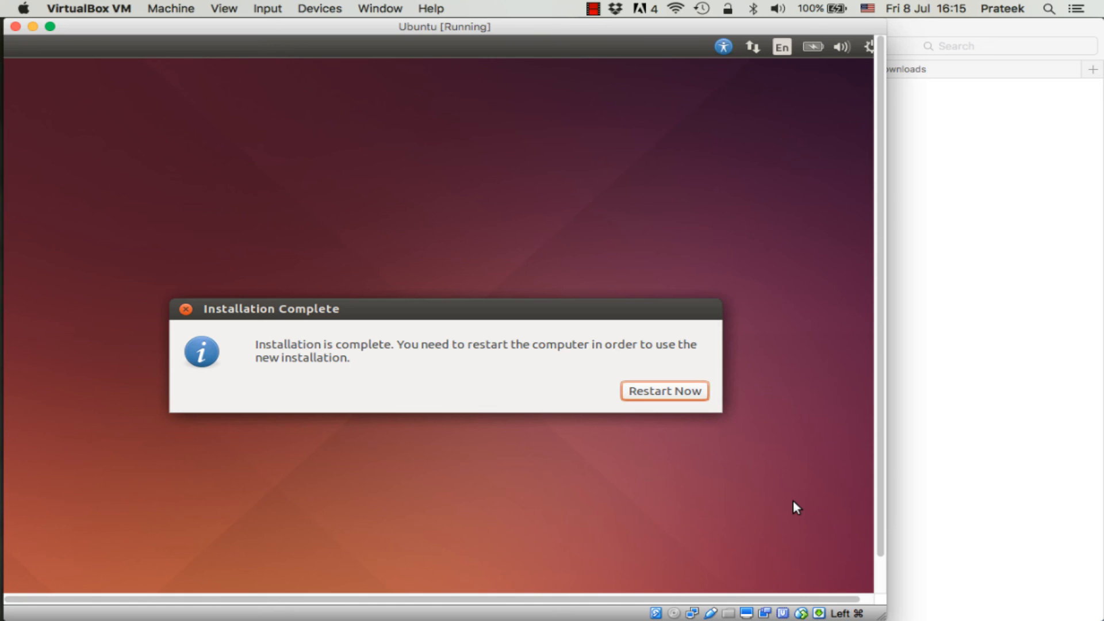
Step: Restart the virtual machine into the new installation, acknowledging the installation media removal request, and enlarge its window at the login screen
click(642, 389)
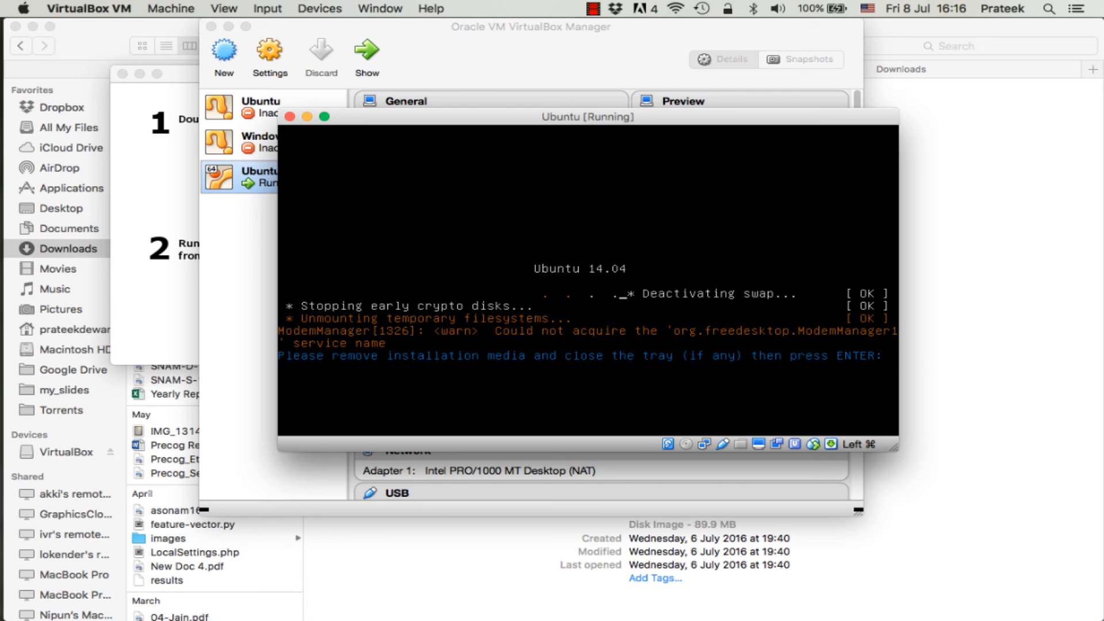
key(Return)
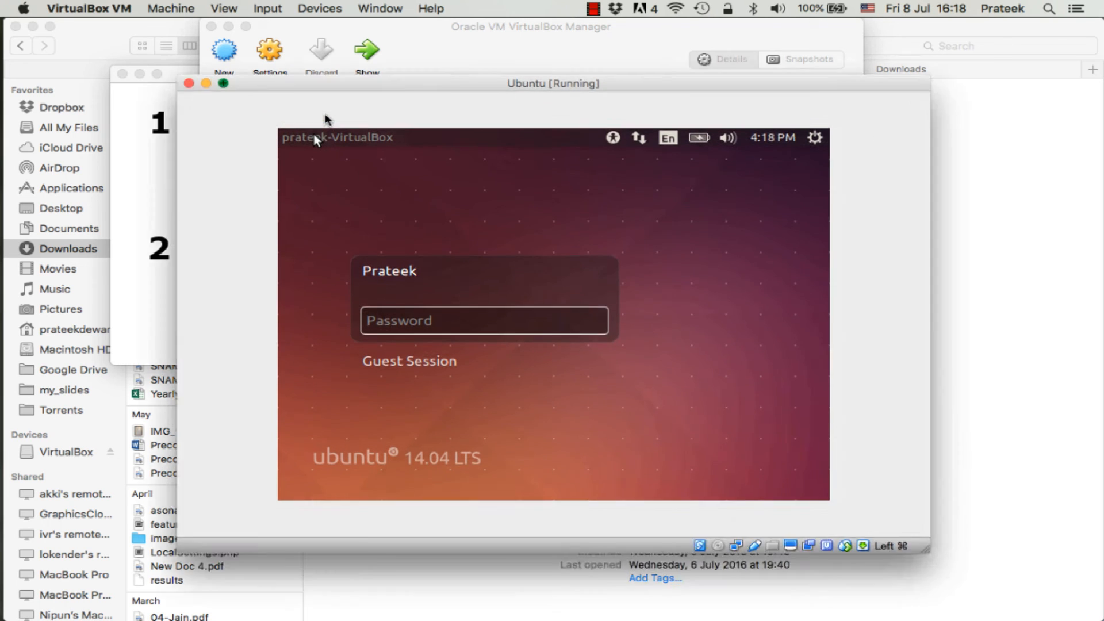
click(325, 116)
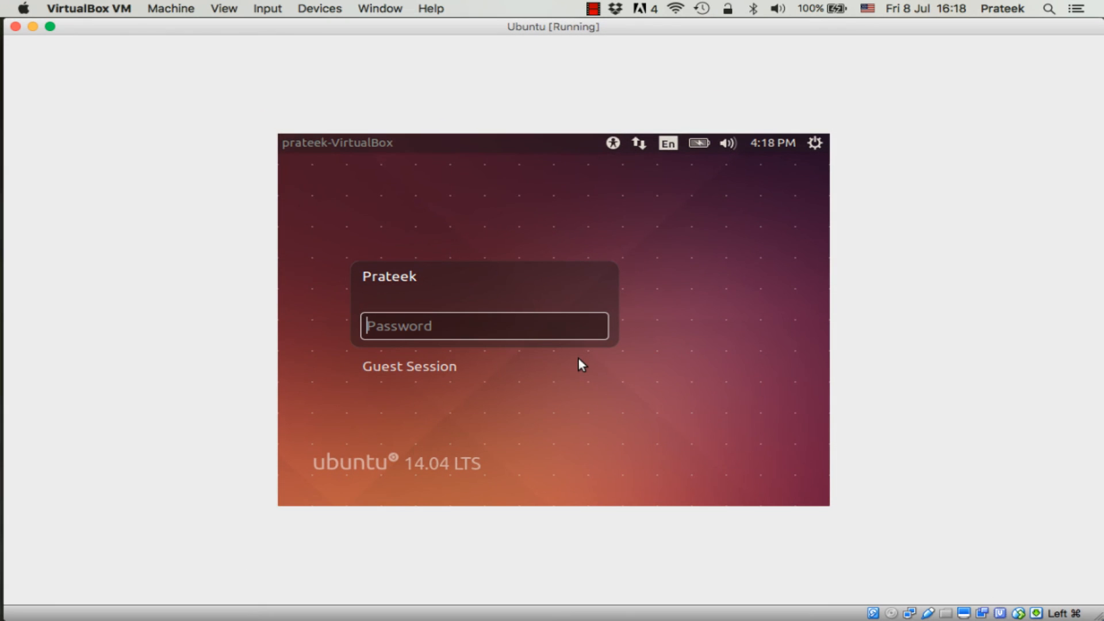